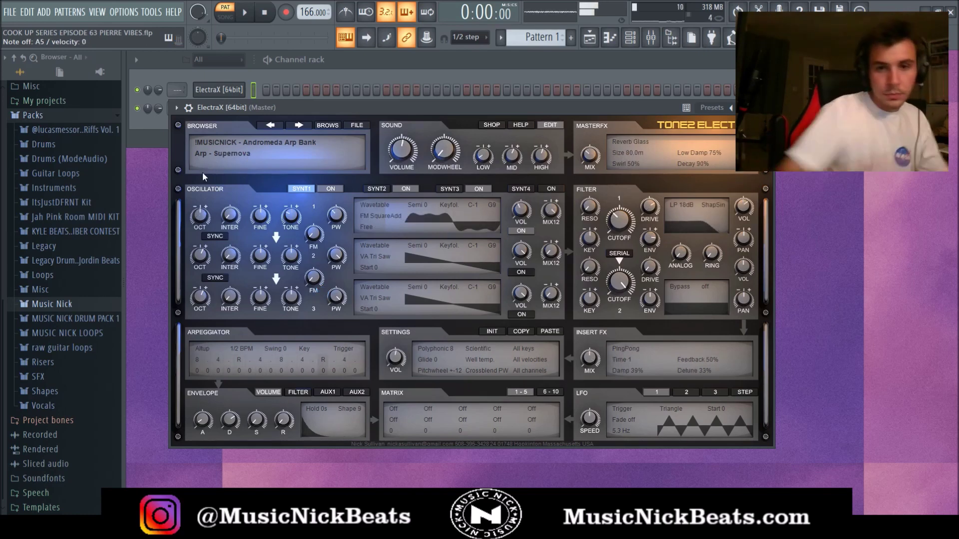
Close the ElectraX window, route its channel to mixer track 1 and open its piano roll.
{"action": "left_click", "coordinate": [769, 107]}
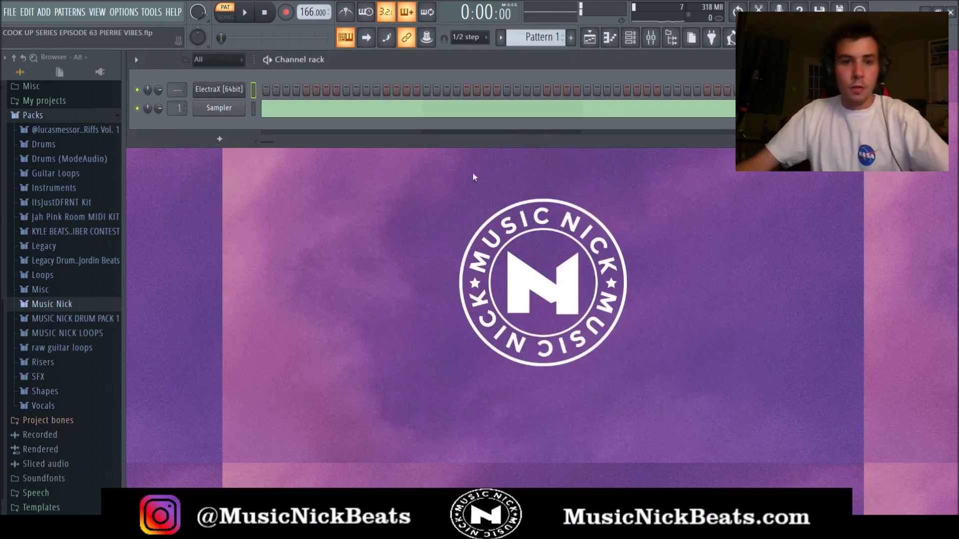
{"action": "key", "text": "ctrl+l"}
{"action": "key", "text": "F7"}
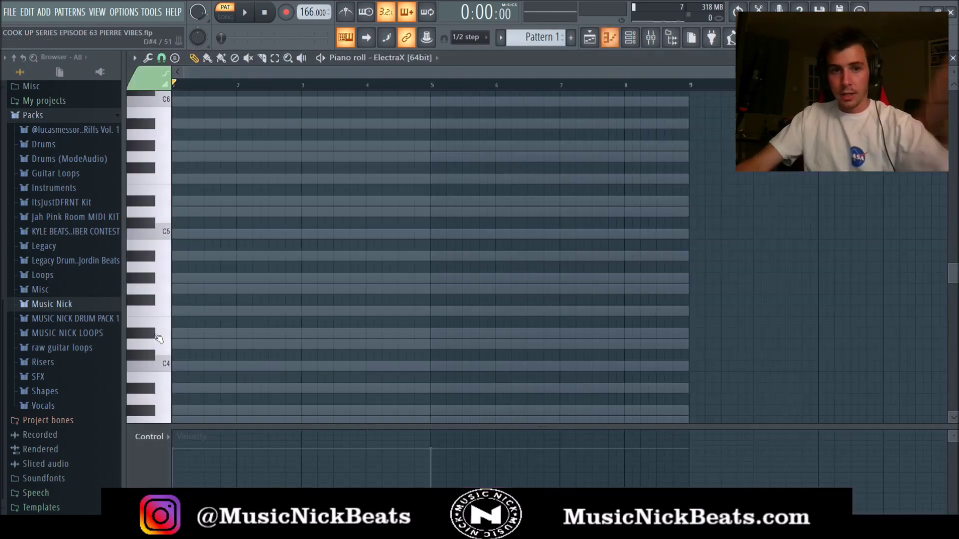
{"action": "scroll", "coordinate": [231, 254], "scroll_direction": "up", "scroll_amount": 3, "text": "ctrl"}
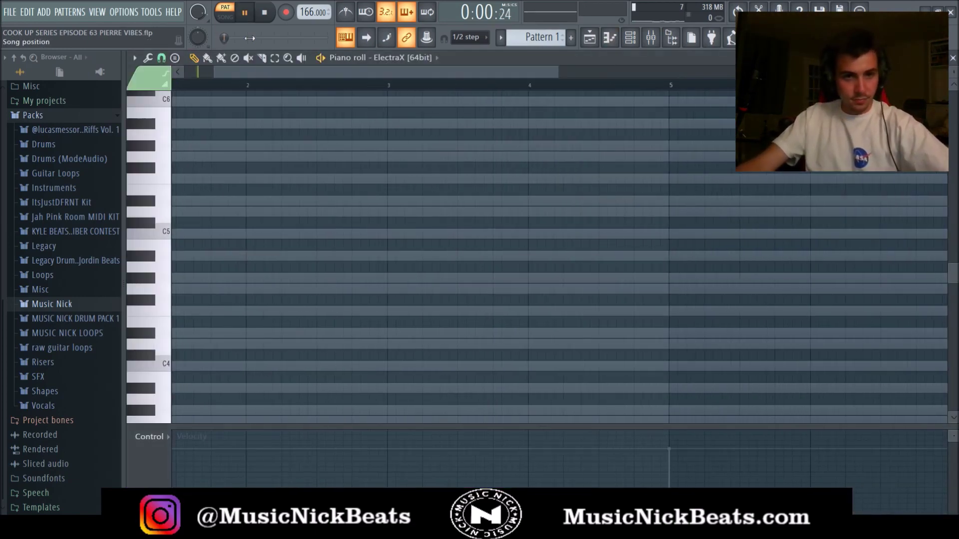
Draw a one-bar chord of C5, D#5, G5, A#5 and D6 at the start of the pattern.
{"action": "left_click", "coordinate": [181, 233]}
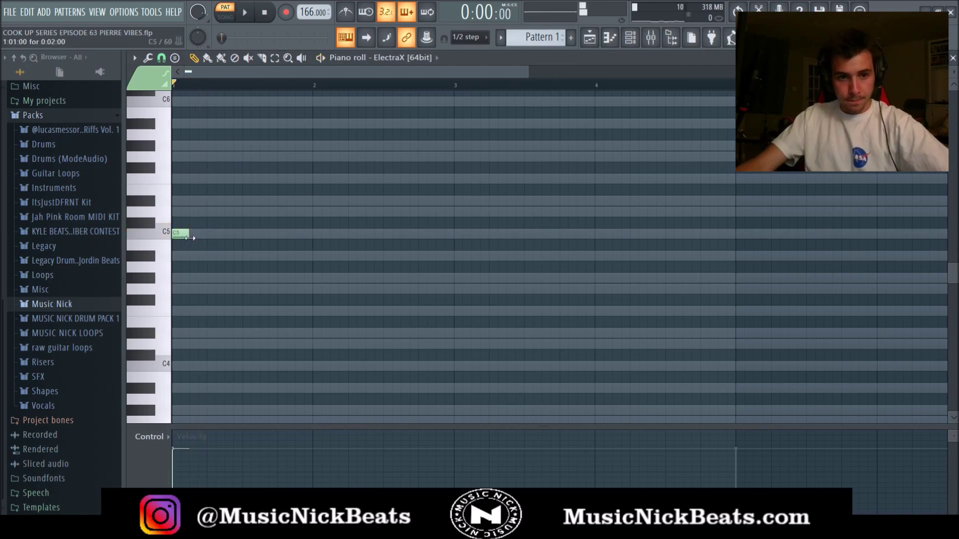
{"action": "left_click_drag", "start_coordinate": [189, 233], "coordinate": [305, 243]}
{"action": "scroll", "coordinate": [239, 250], "scroll_direction": "up", "scroll_amount": 2}
{"action": "mouse_move", "coordinate": [181, 215]}
{"action": "left_mouse_down"}
{"action": "mouse_move", "coordinate": [160, 210]}
{"action": "mouse_move", "coordinate": [197, 220]}
{"action": "mouse_move", "coordinate": [161, 235]}
{"action": "left_mouse_up"}
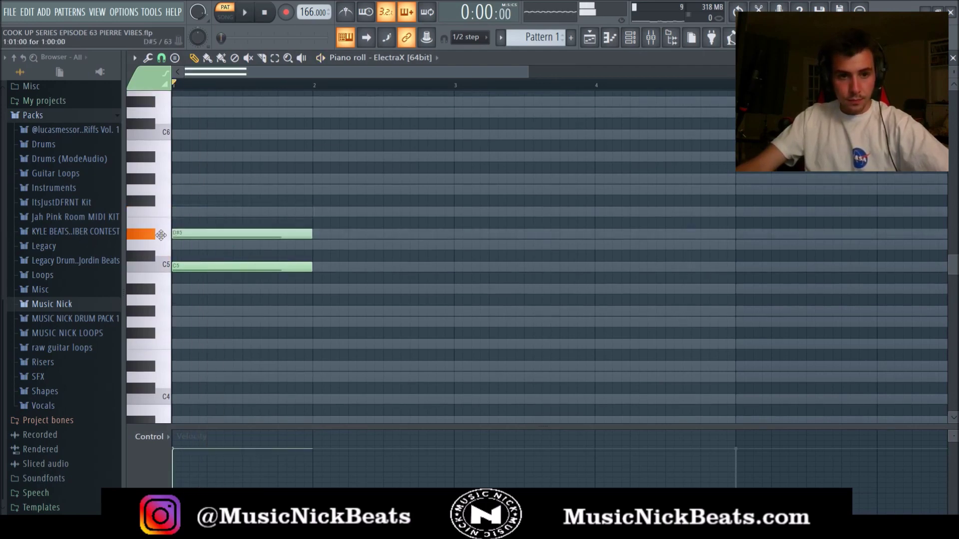
{"action": "left_click", "coordinate": [192, 190]}
{"action": "left_click", "coordinate": [193, 157]}
{"action": "left_click", "coordinate": [196, 113]}
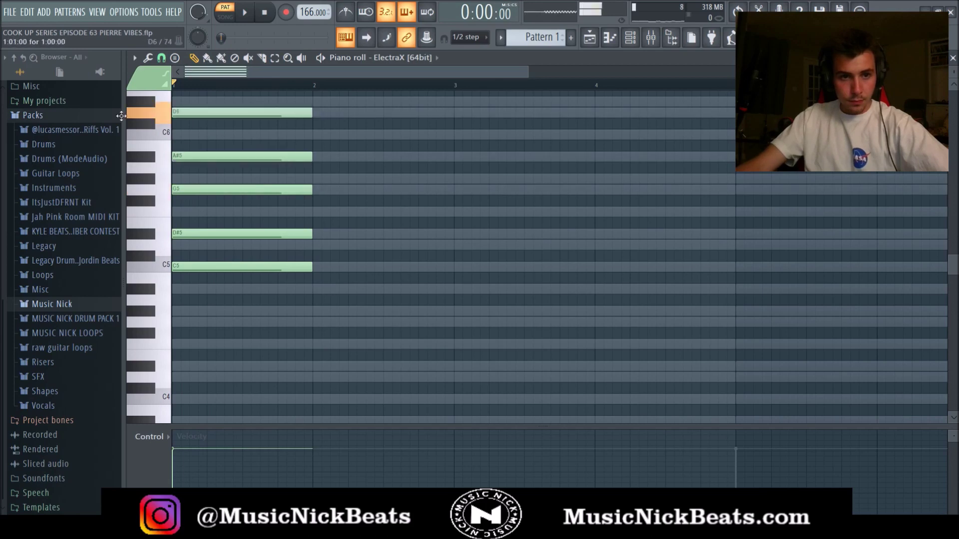
Raise the D#5 and G5 notes of the first chord by one octave.
{"action": "left_click_drag", "start_coordinate": [251, 245], "coordinate": [232, 180]}
{"action": "key", "text": "ctrl+Up"}
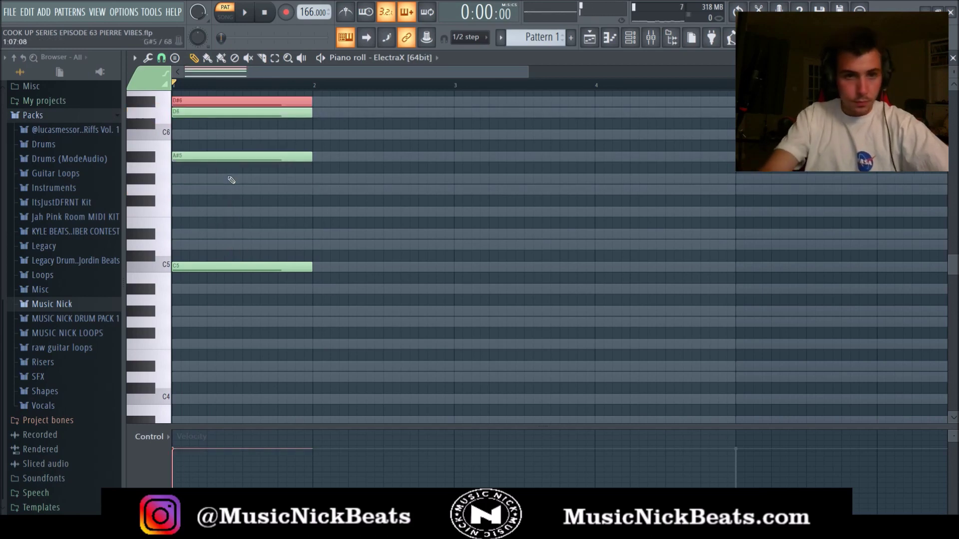
{"action": "scroll", "coordinate": [236, 182], "scroll_direction": "up", "scroll_amount": 1}
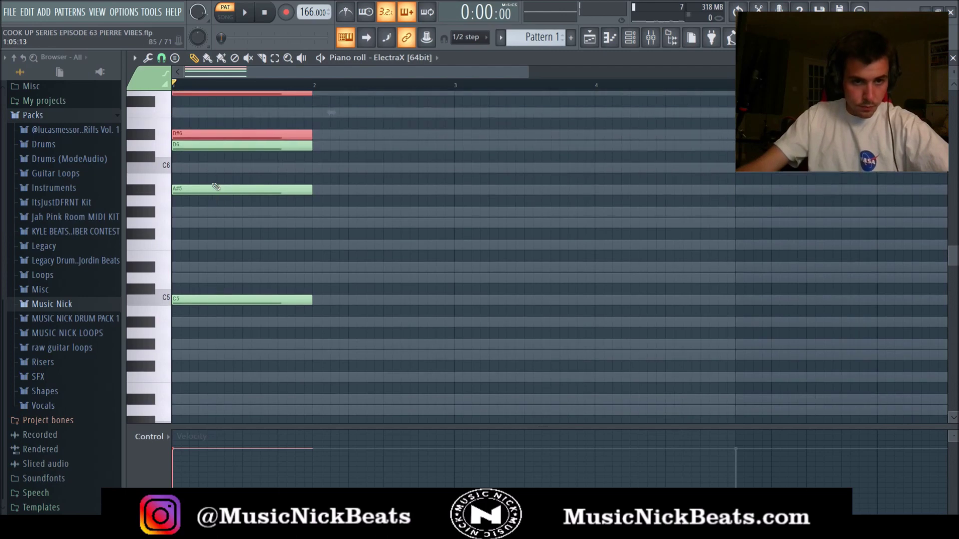
Audition the chord with its D6 note lowered to D5, and raise that note to D7 instead.
{"action": "left_click_drag", "start_coordinate": [210, 169], "coordinate": [208, 151]}
{"action": "key", "text": "ctrl+Down"}
{"action": "key", "text": "space"}
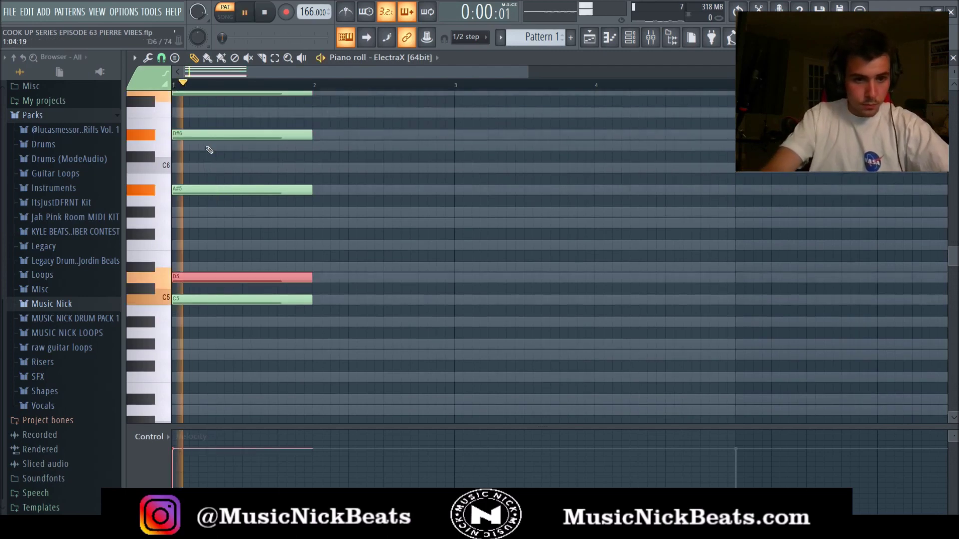
{"action": "scroll", "coordinate": [327, 191], "scroll_direction": "up", "scroll_amount": 3}
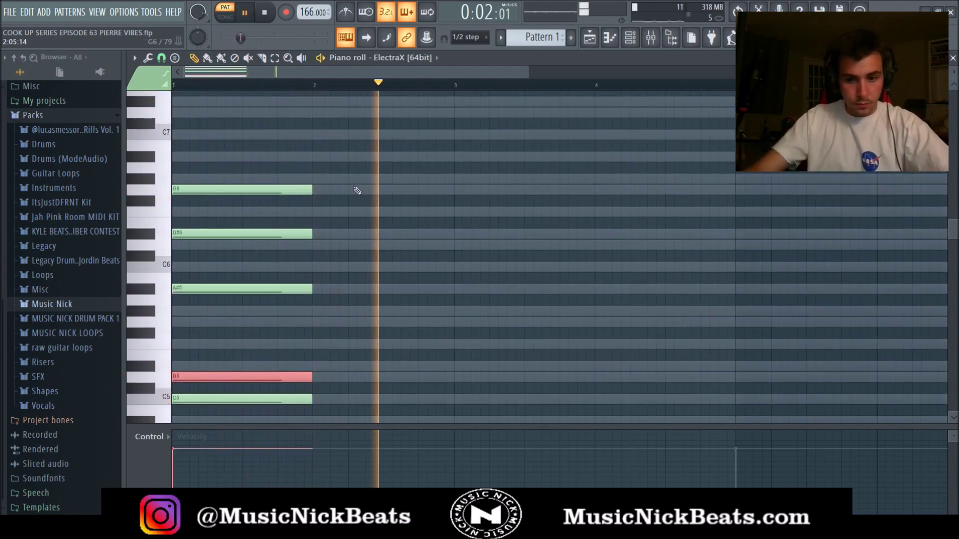
{"action": "key", "text": "ctrl+Up"}
{"action": "key", "text": "ctrl+Up"}
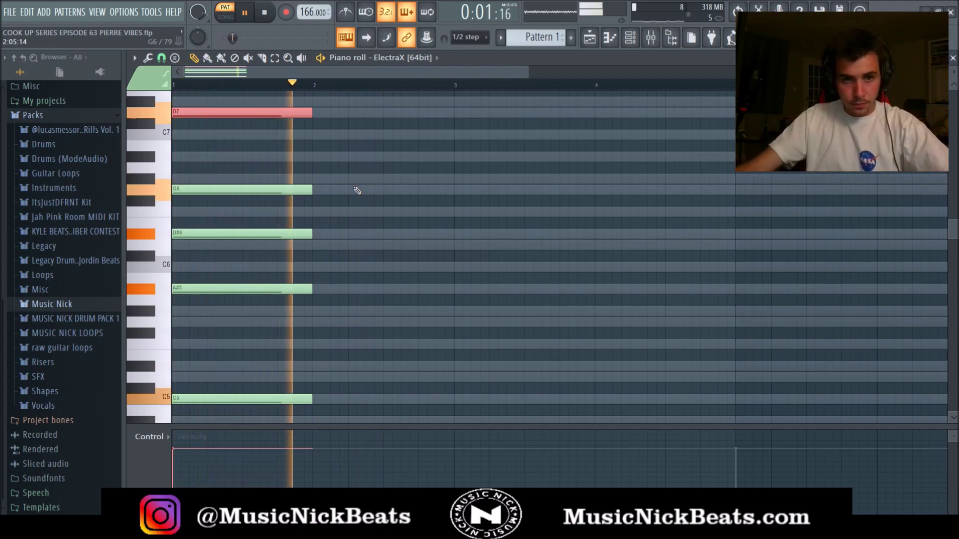
Lengthen all five chord notes to two bars and duplicate the chord into bars 3 and 4.
{"action": "key", "text": "space"}
{"action": "scroll", "coordinate": [367, 149], "scroll_direction": "down", "scroll_amount": 2}
{"action": "left_click", "coordinate": [347, 222], "text": "ctrl"}
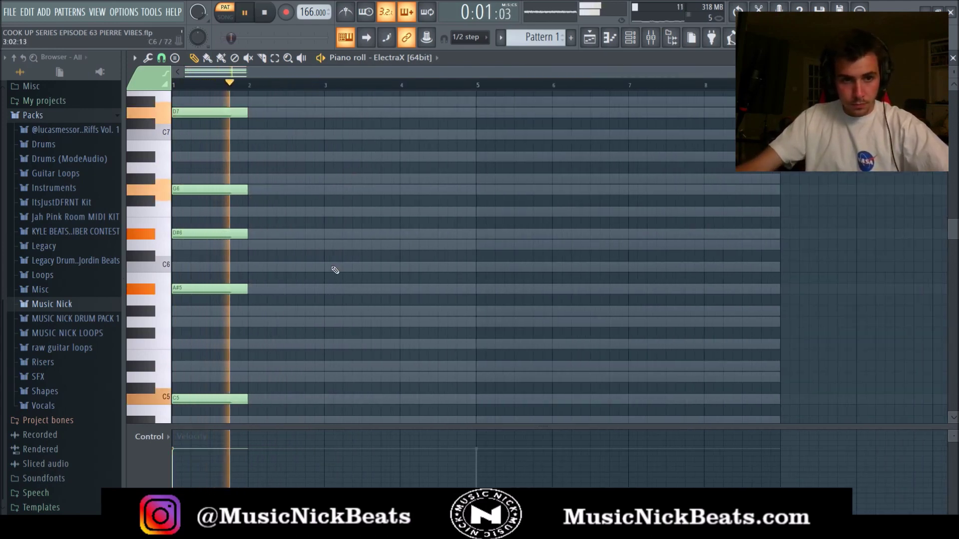
{"action": "key", "text": "space"}
{"action": "scroll", "coordinate": [283, 389], "scroll_direction": "down", "scroll_amount": 1}
{"action": "left_click_drag", "start_coordinate": [284, 392], "coordinate": [201, 189]}
{"action": "scroll", "coordinate": [201, 185], "scroll_direction": "up", "scroll_amount": 4}
{"action": "left_click_drag", "start_coordinate": [244, 222], "coordinate": [343, 361]}
{"action": "scroll", "coordinate": [342, 361], "scroll_direction": "down", "scroll_amount": 1}
{"action": "left_click", "coordinate": [339, 359], "text": "ctrl"}
{"action": "scroll", "coordinate": [240, 330], "scroll_direction": "down", "scroll_amount": 6}
{"action": "key", "text": "ctrl+a"}
{"action": "key", "text": "ctrl+b"}
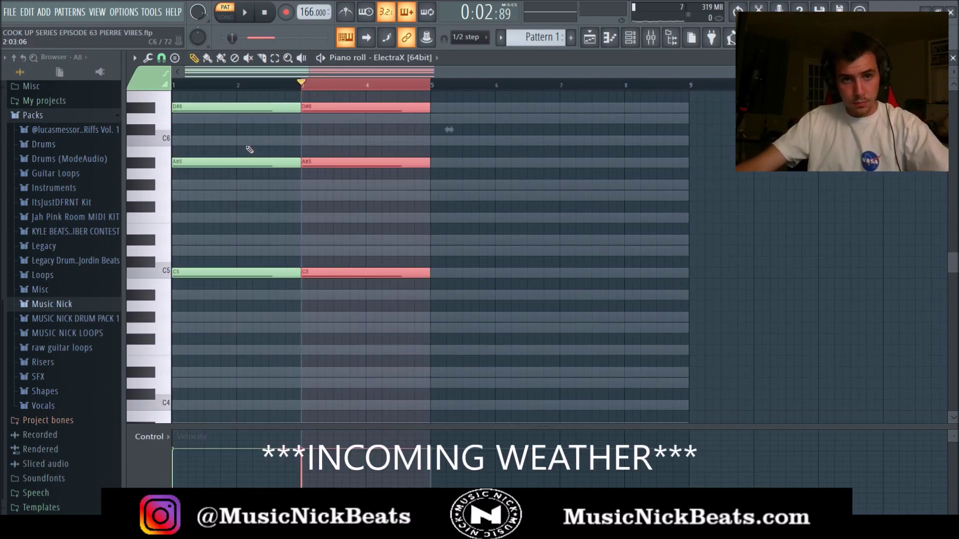
{"action": "key", "text": "ctrl+d"}
Play back the repeated chord from the start of the pattern and stop playback.
{"action": "key", "text": "space"}
{"action": "scroll", "coordinate": [341, 174], "scroll_direction": "up", "scroll_amount": 5}
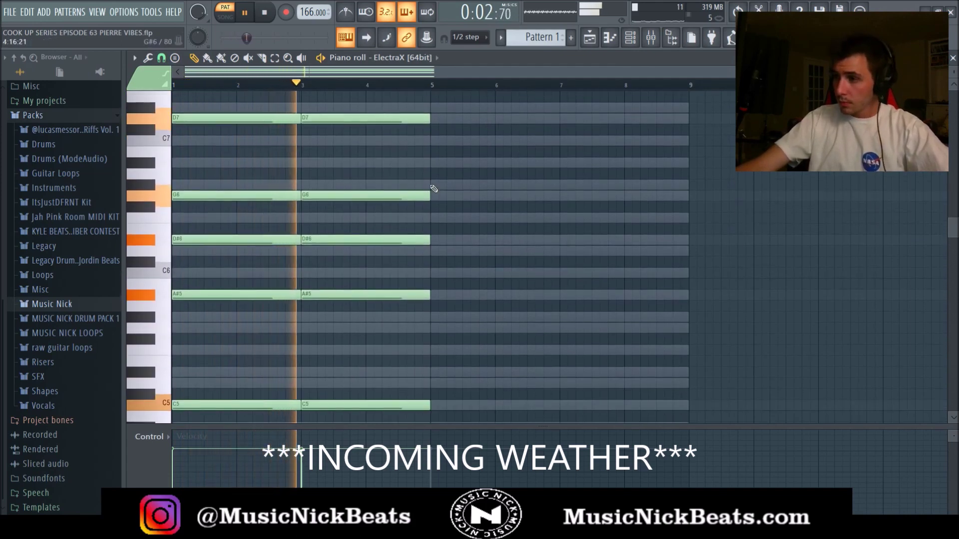
{"action": "scroll", "coordinate": [422, 202], "scroll_direction": "down", "scroll_amount": 2}
{"action": "key", "text": "space"}
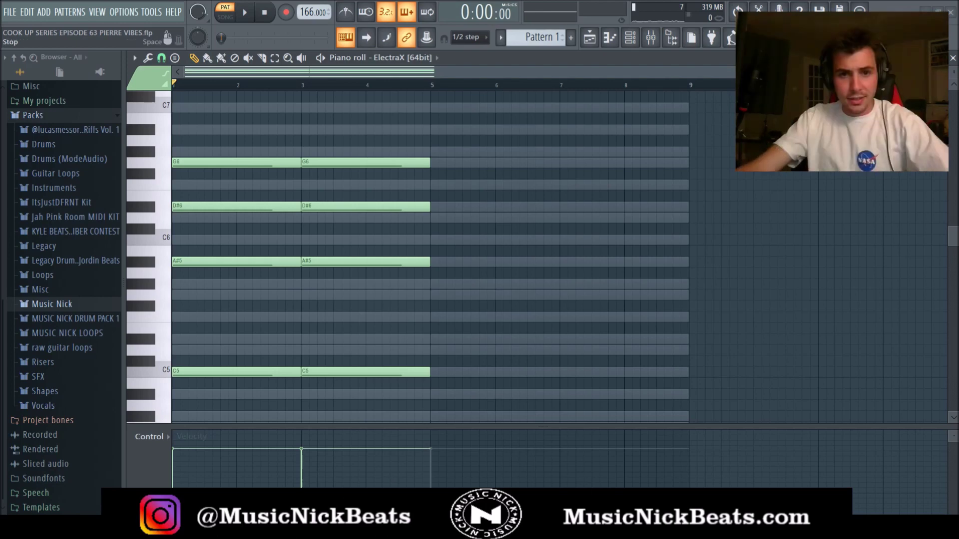
Draw a two-bar chord of A#4, D5, F5, G#5 and C6 starting at bar 5.
{"action": "scroll", "coordinate": [435, 349], "scroll_direction": "down", "scroll_amount": 2}
{"action": "left_click", "coordinate": [434, 360]}
{"action": "key", "text": "space"}
{"action": "left_click", "coordinate": [434, 316]}
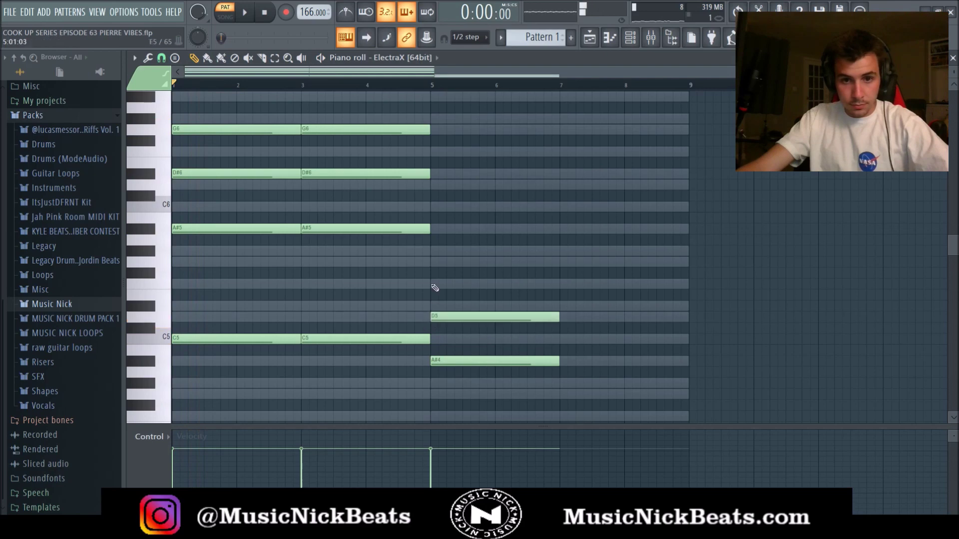
{"action": "left_click", "coordinate": [434, 283]}
{"action": "left_click", "coordinate": [433, 250]}
{"action": "left_click", "coordinate": [433, 207]}
Raise the D5, F5 and C6 notes of the bar 5 chord by one octave and audition the progression.
{"action": "left_click_drag", "start_coordinate": [453, 333], "coordinate": [439, 277]}
{"action": "key", "text": "ctrl+Up"}
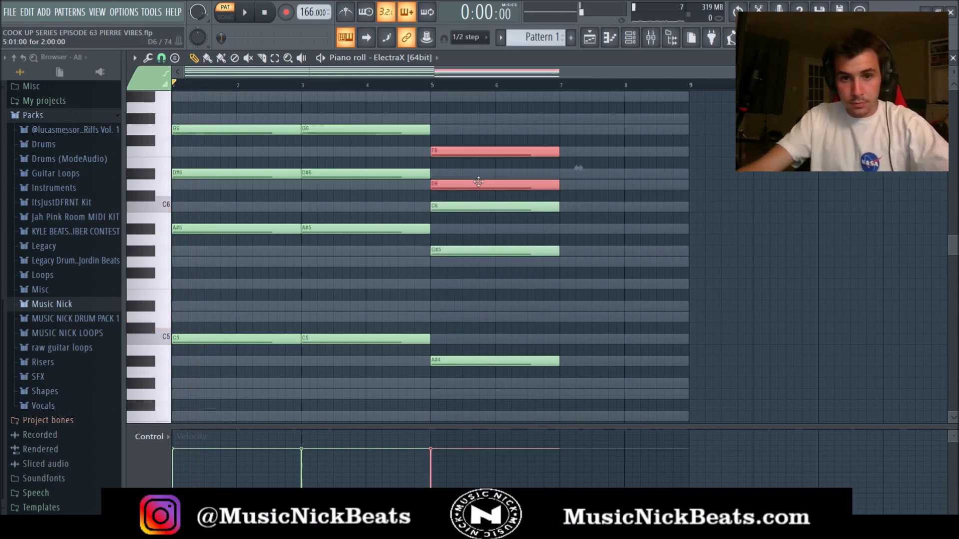
{"action": "left_click", "coordinate": [461, 205]}
{"action": "key", "text": "ctrl+Up"}
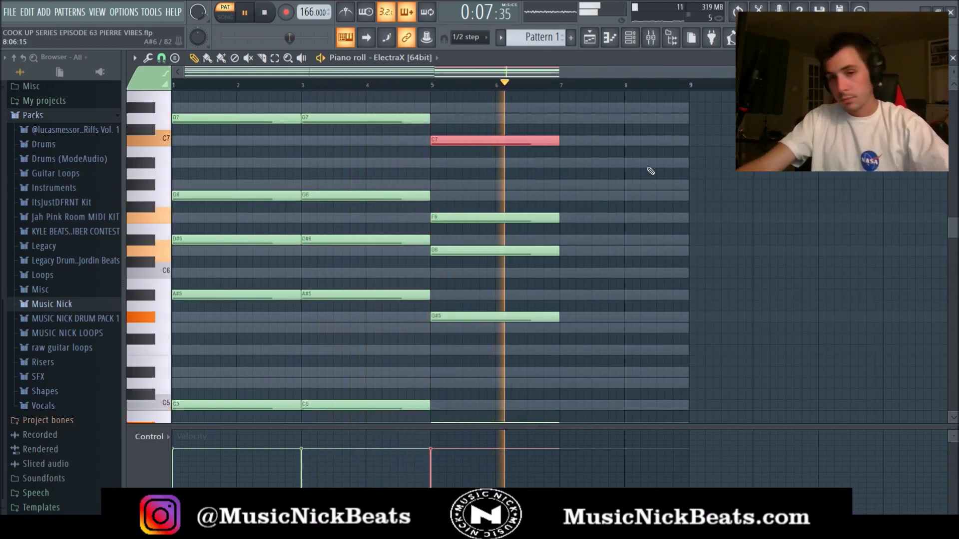
{"action": "scroll", "coordinate": [586, 196], "scroll_direction": "down", "scroll_amount": 2}
{"action": "key", "text": "space"}
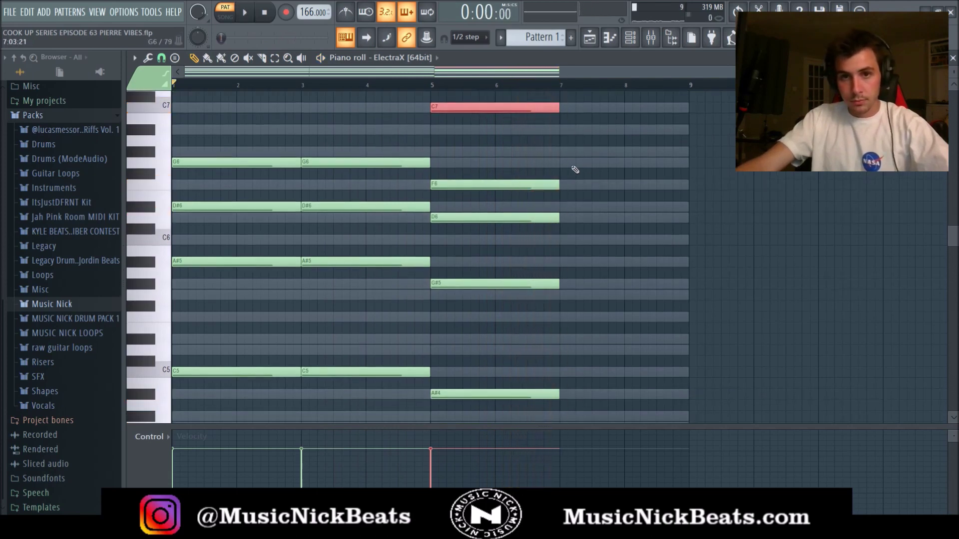
Draw a two-bar G#4 bass note starting at bar 7.
{"action": "scroll", "coordinate": [574, 284], "scroll_direction": "down", "scroll_amount": 2}
{"action": "scroll", "coordinate": [539, 340], "scroll_direction": "up", "scroll_amount": 2}
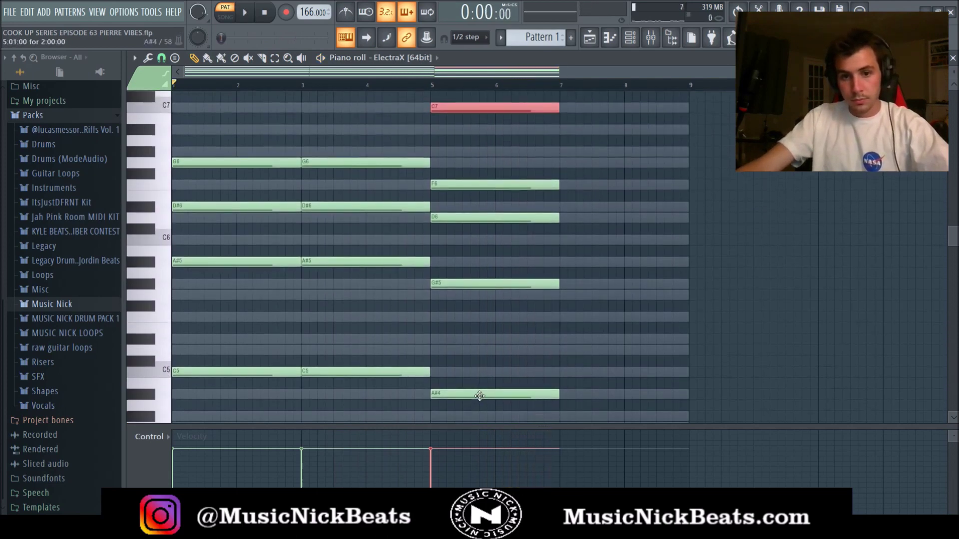
{"action": "scroll", "coordinate": [479, 396], "scroll_direction": "down", "scroll_amount": 2}
{"action": "left_click", "coordinate": [559, 382]}
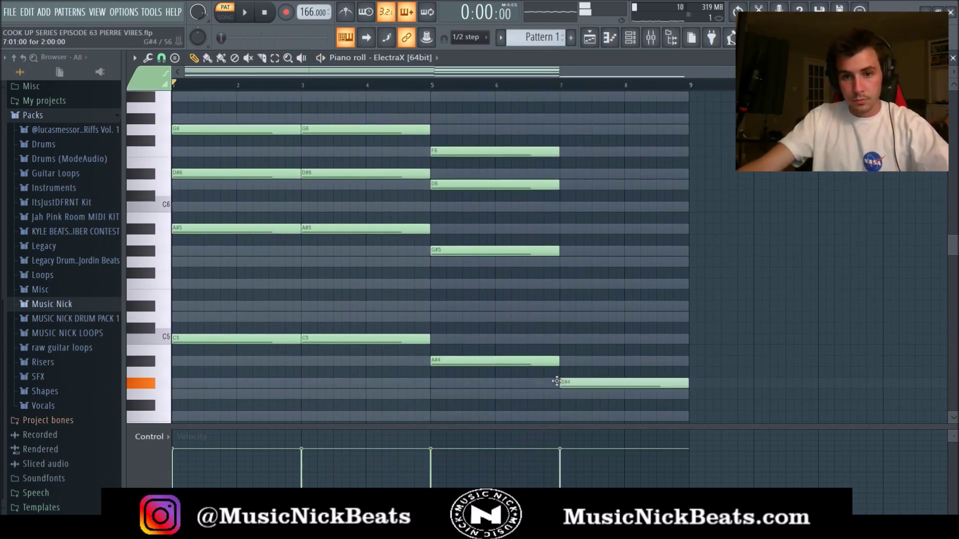
Try stacking C5, D#5, G5 and A#5 over the G#4 note, with the lower three raised an octave.
{"action": "left_click", "coordinate": [560, 338]}
{"action": "left_click", "coordinate": [564, 308]}
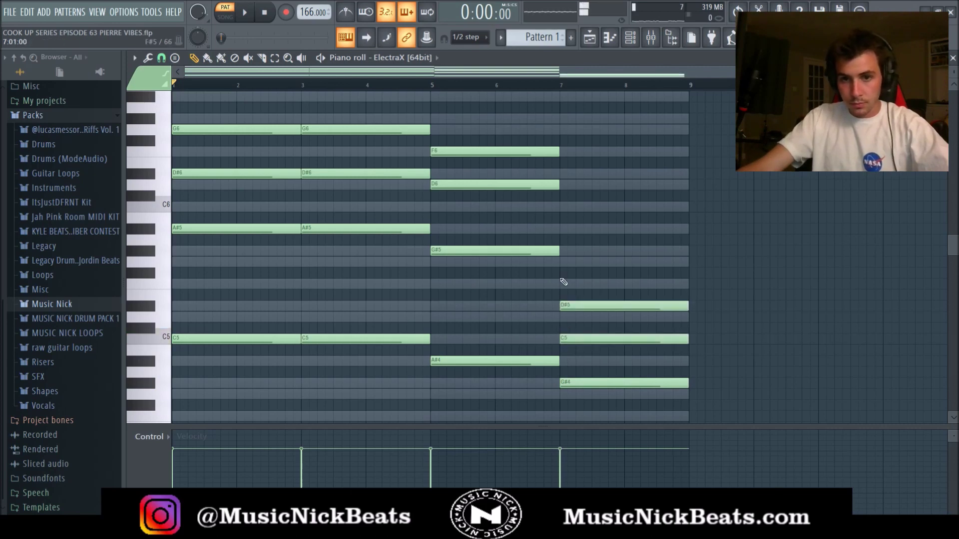
{"action": "left_click", "coordinate": [563, 262]}
{"action": "left_click", "coordinate": [563, 228]}
{"action": "left_click_drag", "start_coordinate": [589, 343], "coordinate": [585, 254]}
{"action": "key", "text": "ctrl+Up"}
{"action": "key", "text": "ctrl+Up"}
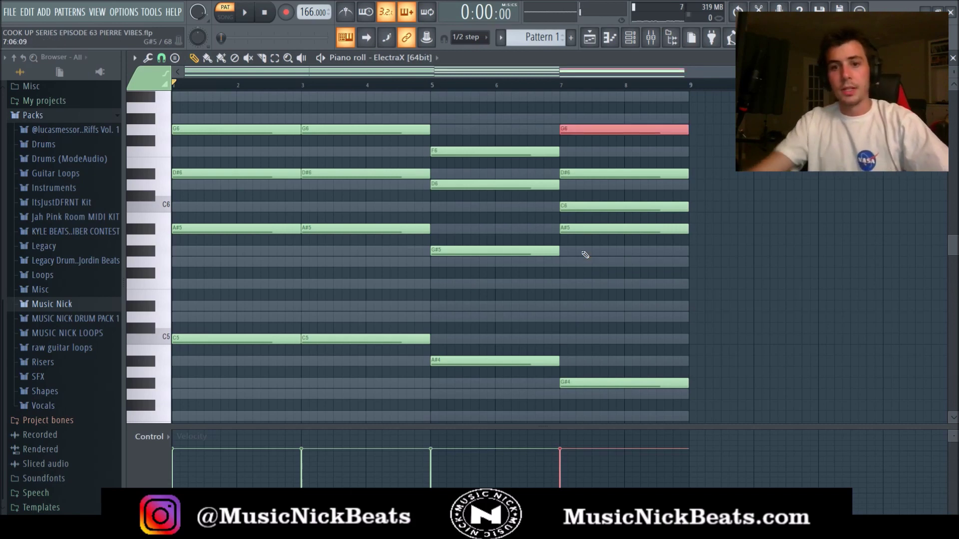
{"action": "scroll", "coordinate": [606, 262], "scroll_direction": "up", "scroll_amount": 1}
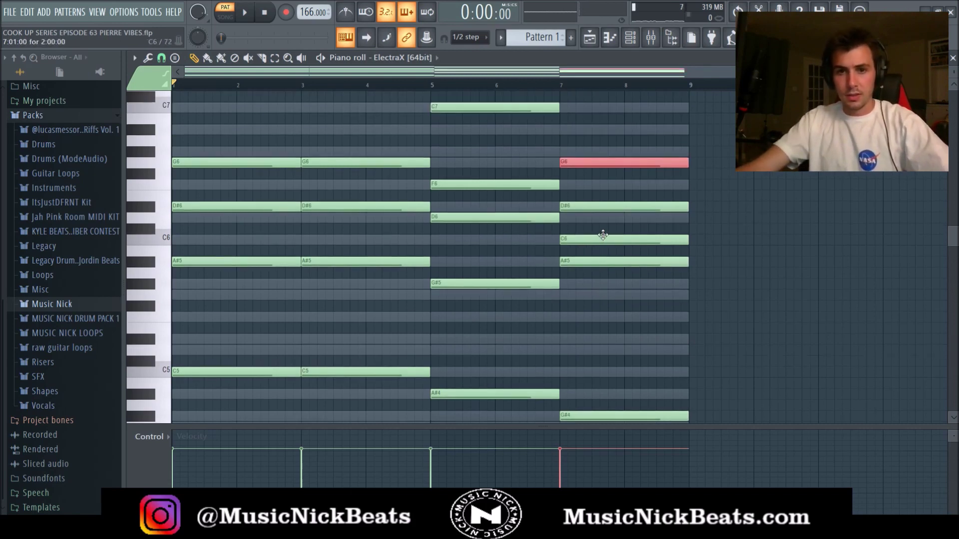
{"action": "key", "text": "space"}
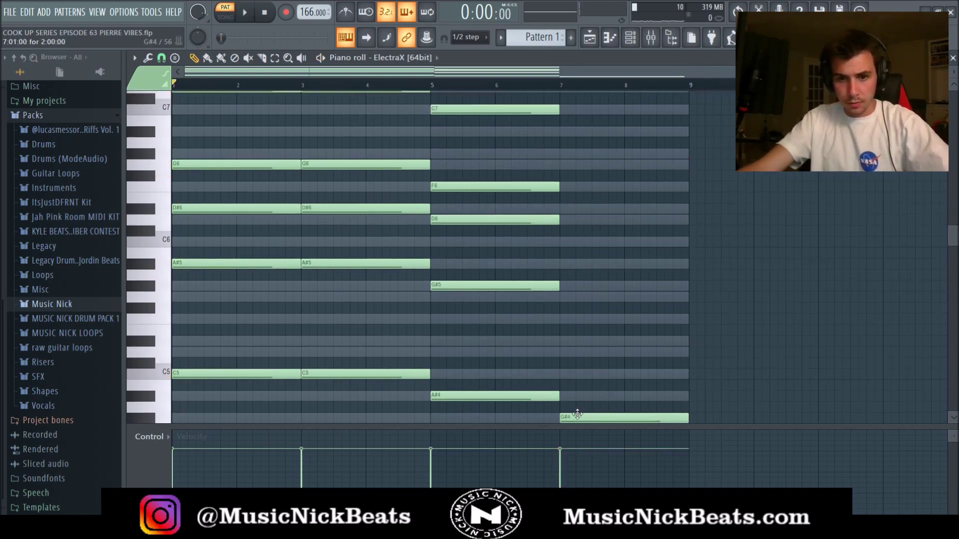
Build the bar 7 chord with G5, C6, D#6 and A#6 above G#4 and shorten it to one bar.
{"action": "left_click", "coordinate": [563, 374]}
{"action": "left_click", "coordinate": [559, 340]}
{"action": "left_click", "coordinate": [562, 297]}
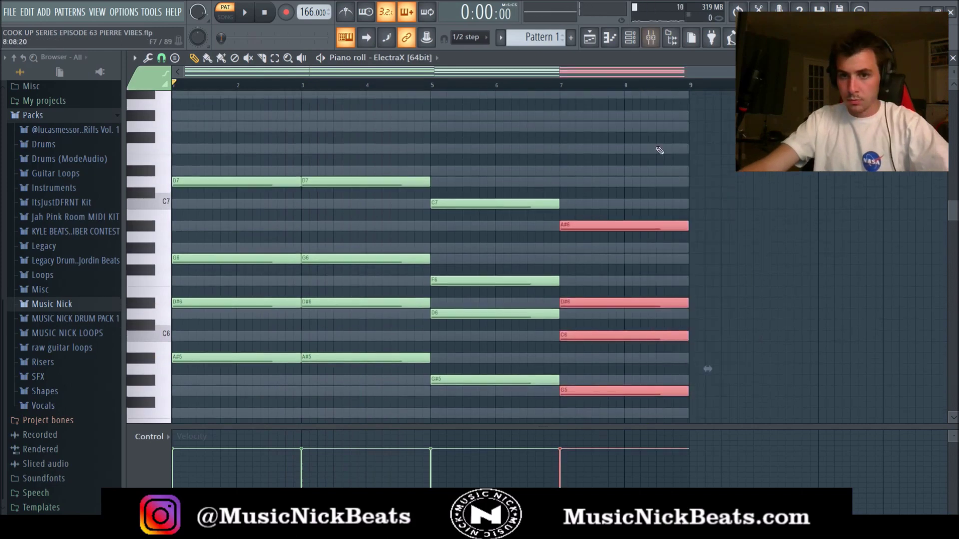
{"action": "scroll", "coordinate": [659, 150], "scroll_direction": "down", "scroll_amount": 3}
{"action": "left_click_drag", "start_coordinate": [688, 192], "coordinate": [624, 195]}
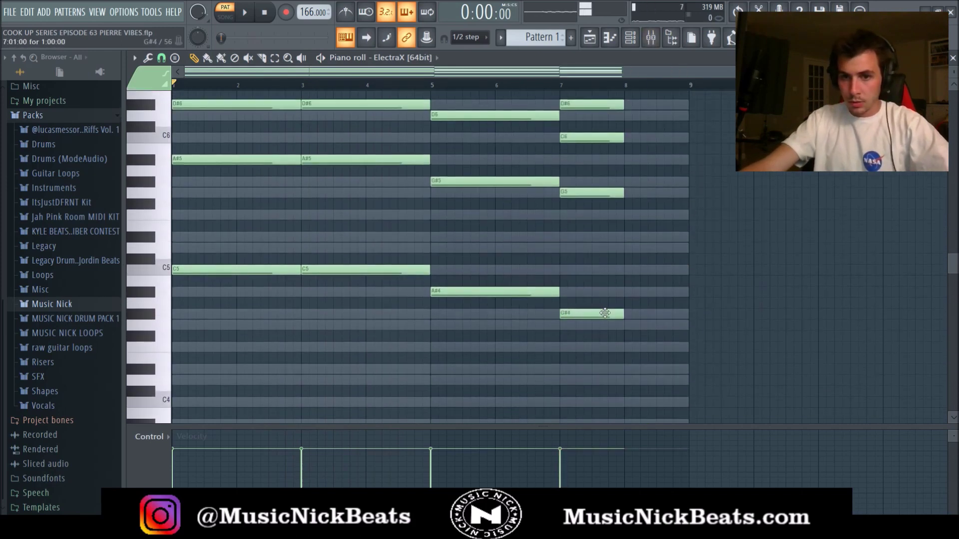
Draw a one-bar chord of G4, A#4, D5, F5 and G#5 at bar 8.
{"action": "left_click", "coordinate": [627, 324]}
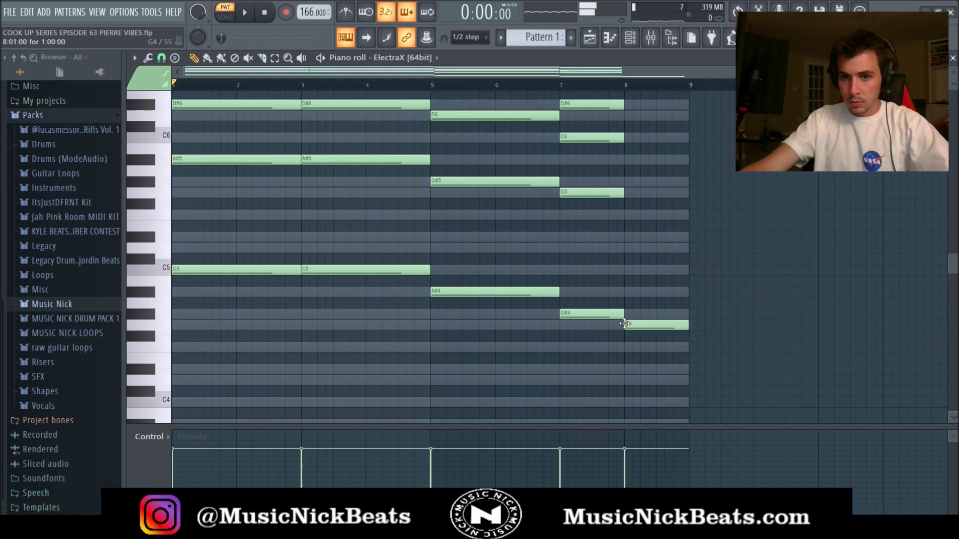
{"action": "left_click", "coordinate": [640, 290]}
{"action": "left_click", "coordinate": [654, 248]}
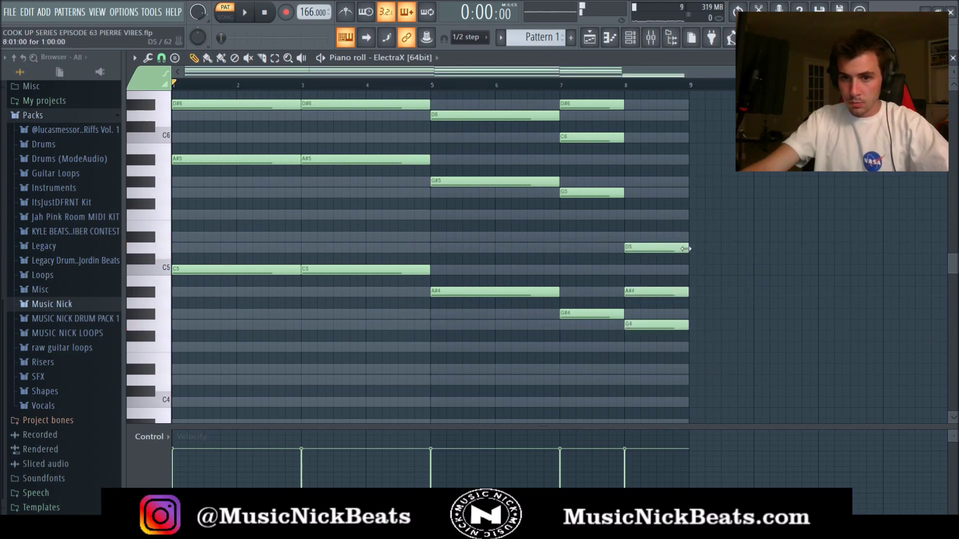
{"action": "left_click", "coordinate": [632, 215]}
{"action": "left_click", "coordinate": [628, 182]}
Raise the A#4, D5 and G#5 notes of the bar 8 chord by one octave and play the progression.
{"action": "left_click_drag", "start_coordinate": [628, 241], "coordinate": [643, 304]}
{"action": "key", "text": "ctrl+Up"}
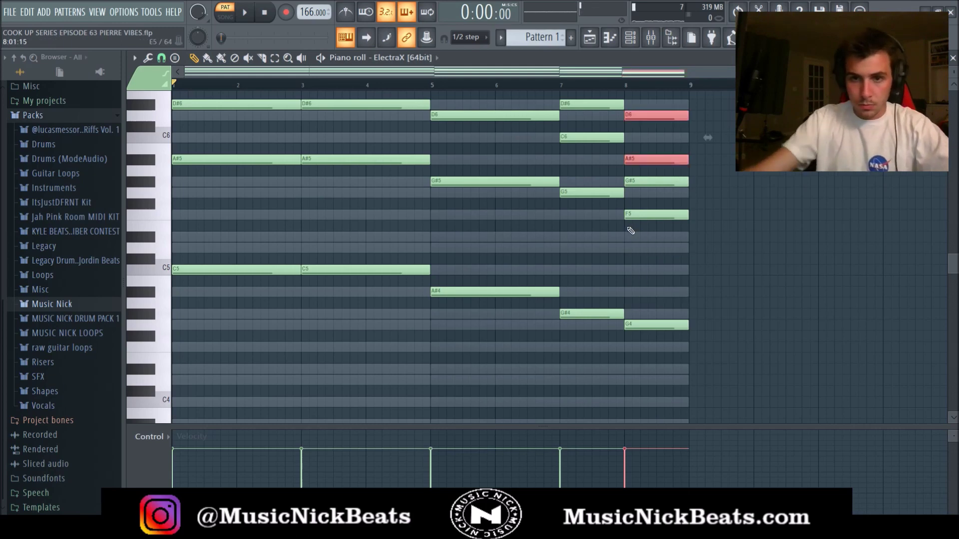
{"action": "left_click", "coordinate": [650, 182]}
{"action": "key", "text": "space"}
{"action": "scroll", "coordinate": [721, 209], "scroll_direction": "up", "scroll_amount": 6}
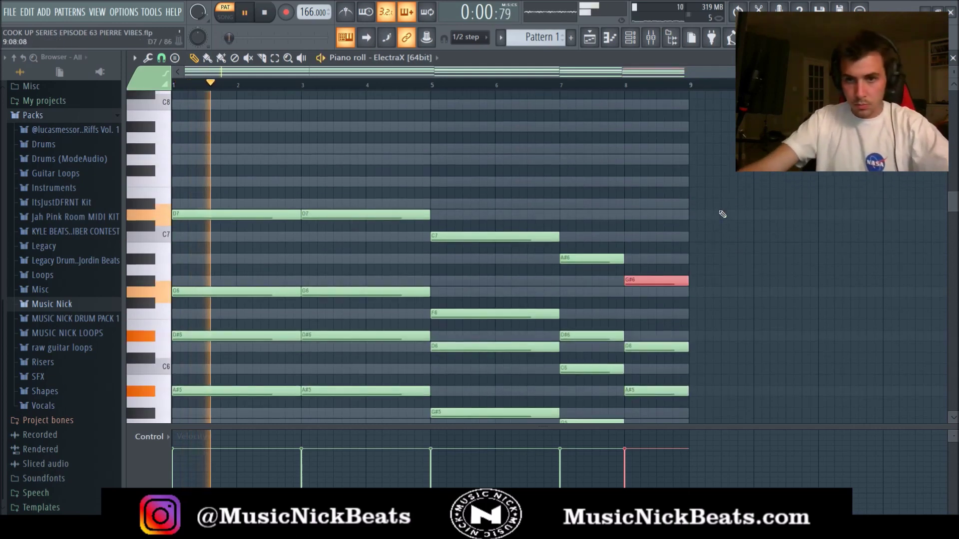
Add Fruity Parametric EQ 2 to the ElectraX mixer track and move it down to effect slot 3.
{"action": "left_click", "coordinate": [745, 213]}
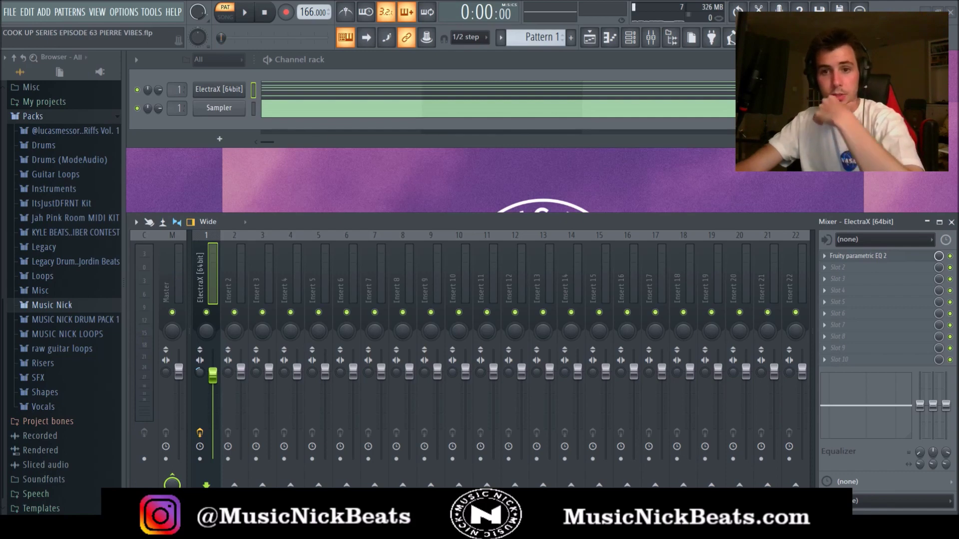
{"action": "scroll", "coordinate": [843, 259], "scroll_direction": "down", "scroll_amount": 2}
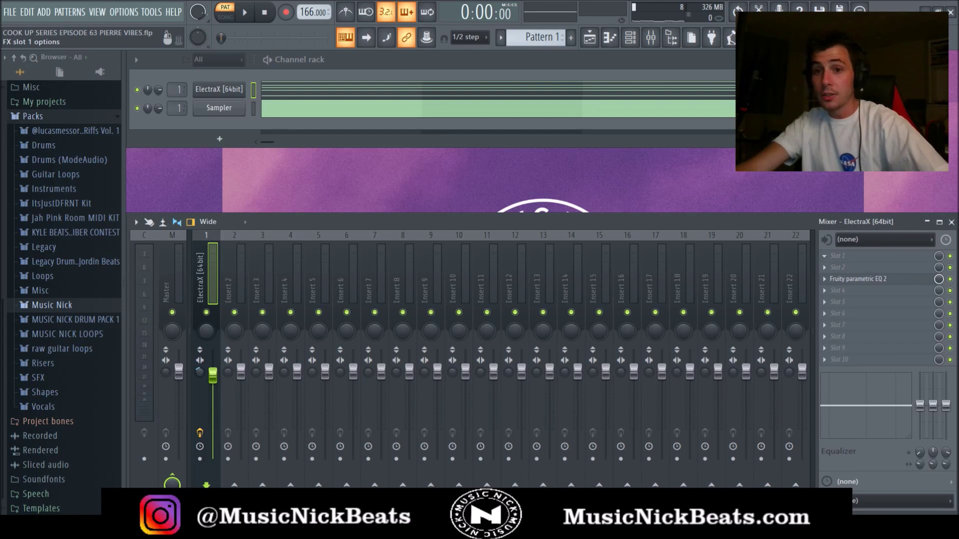
Load RC-20 Retro Color into effect slot 1 of the ElectraX track and set its Magnitude to 33%.
{"action": "left_click", "coordinate": [748, 227]}
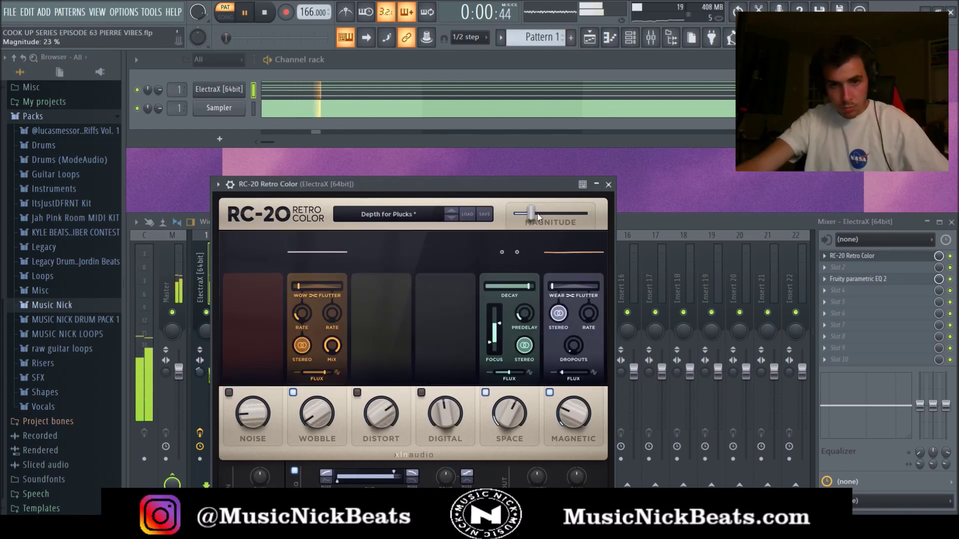
{"action": "left_click_drag", "start_coordinate": [535, 216], "coordinate": [539, 216]}
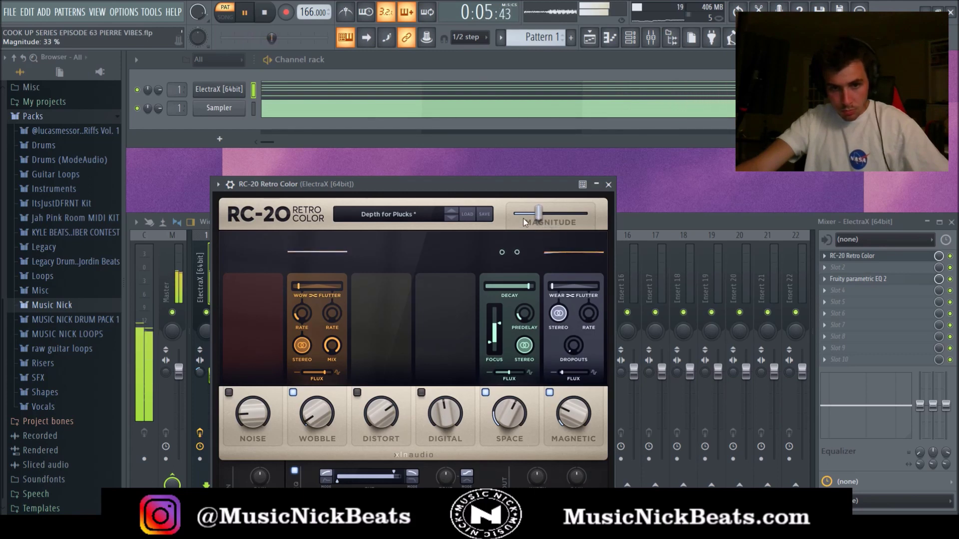
Fine-tune the Wobble amount in RC-20 Retro Color and load FilterFreak1 into effect slot 2 with a rhythm of 2 bars.
{"action": "left_click_drag", "start_coordinate": [308, 417], "coordinate": [308, 416]}
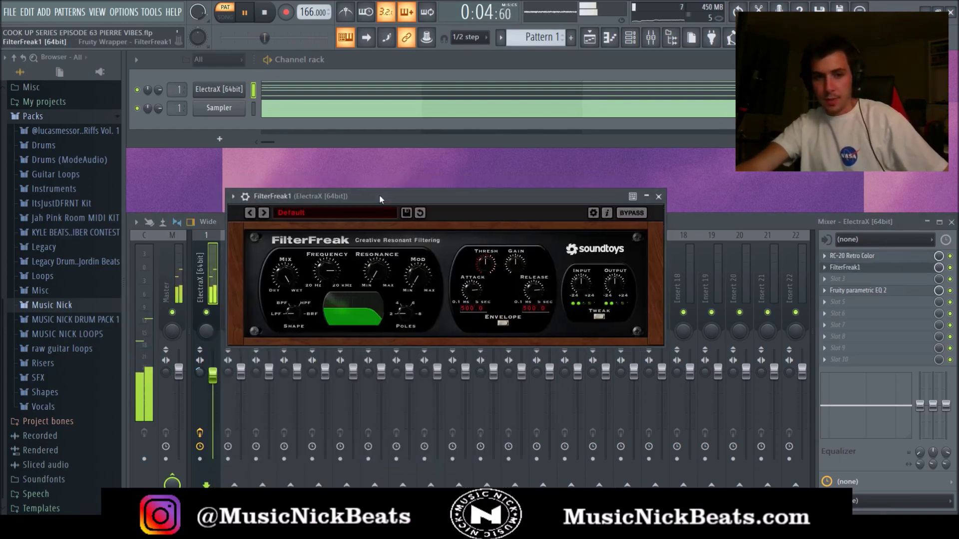
{"action": "left_click_drag", "start_coordinate": [380, 199], "coordinate": [375, 173]}
{"action": "key", "text": "space"}
{"action": "left_click", "coordinate": [301, 189]}
{"action": "mouse_move", "coordinate": [302, 192]}
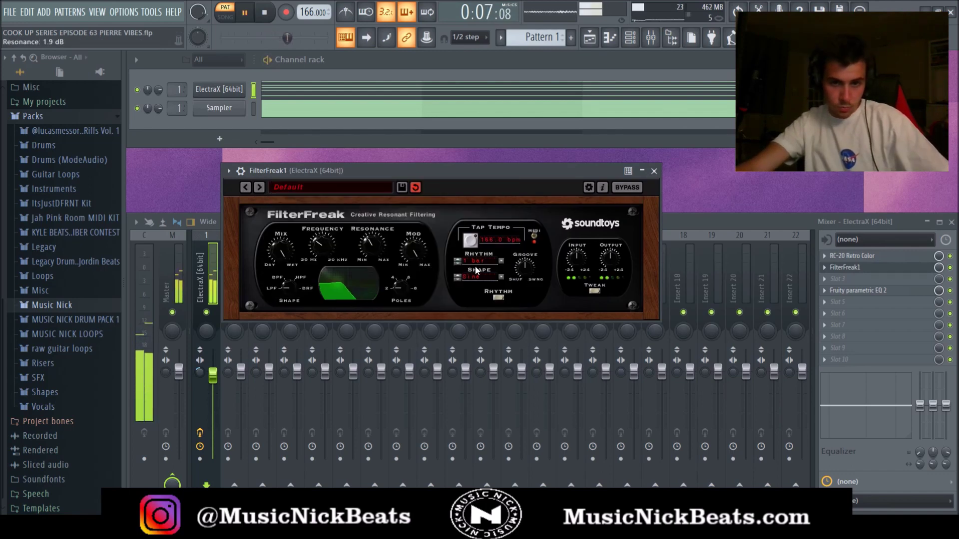
{"action": "left_click", "coordinate": [477, 268]}
{"action": "mouse_move", "coordinate": [477, 287]}
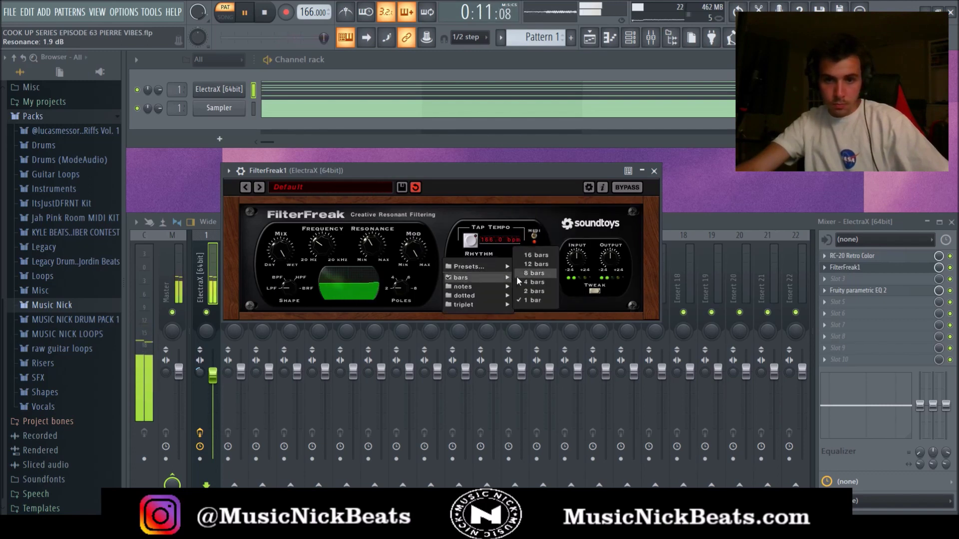
{"action": "left_click", "coordinate": [532, 292]}
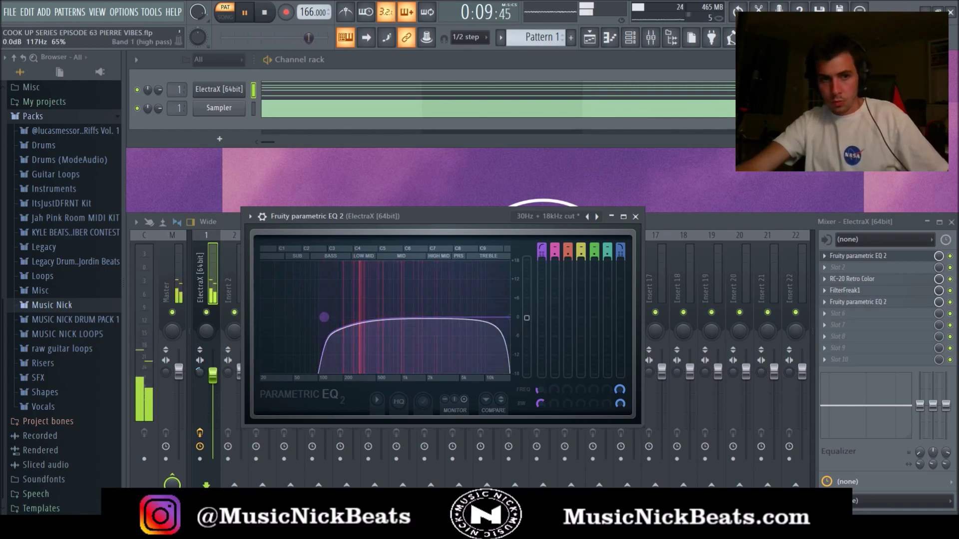
Check the Fruity Parametric EQ 2 in effect slot 5 of the ElectraX track and listen to the processed chords.
{"action": "left_click", "coordinate": [636, 217]}
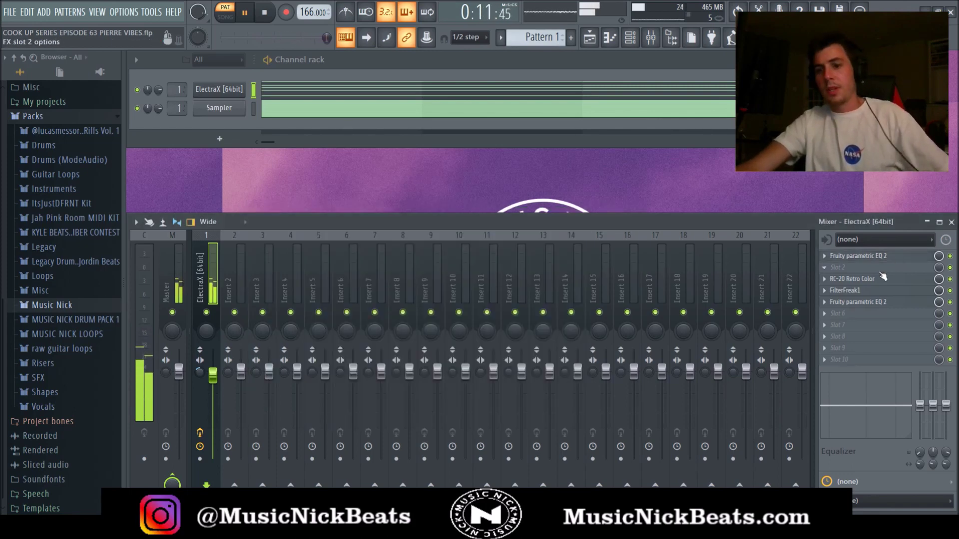
{"action": "left_click", "coordinate": [857, 302]}
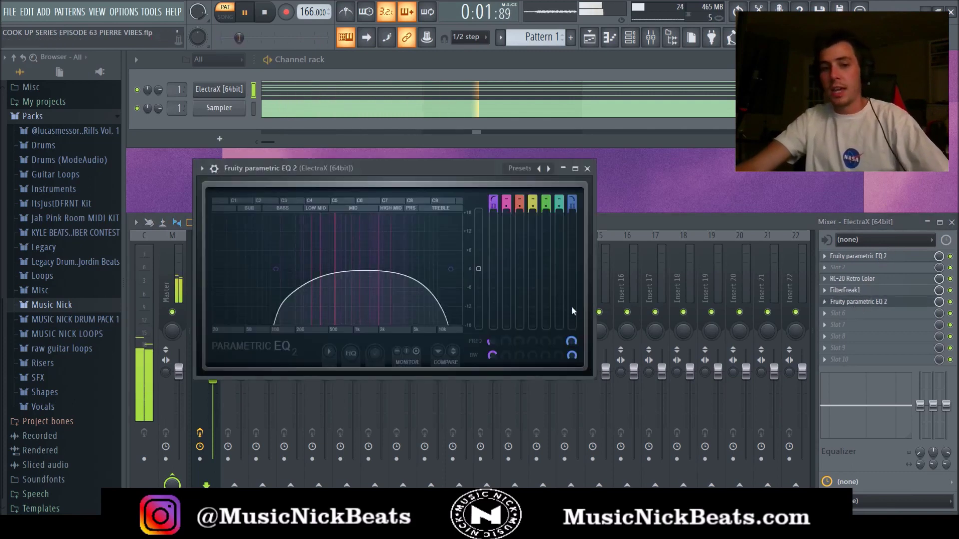
{"action": "left_click", "coordinate": [587, 168]}
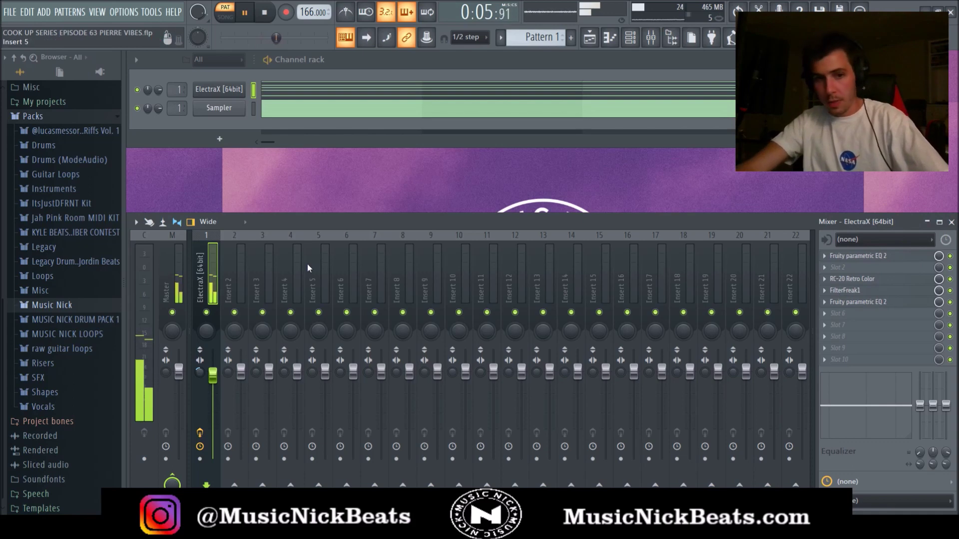
{"action": "left_click", "coordinate": [244, 14]}
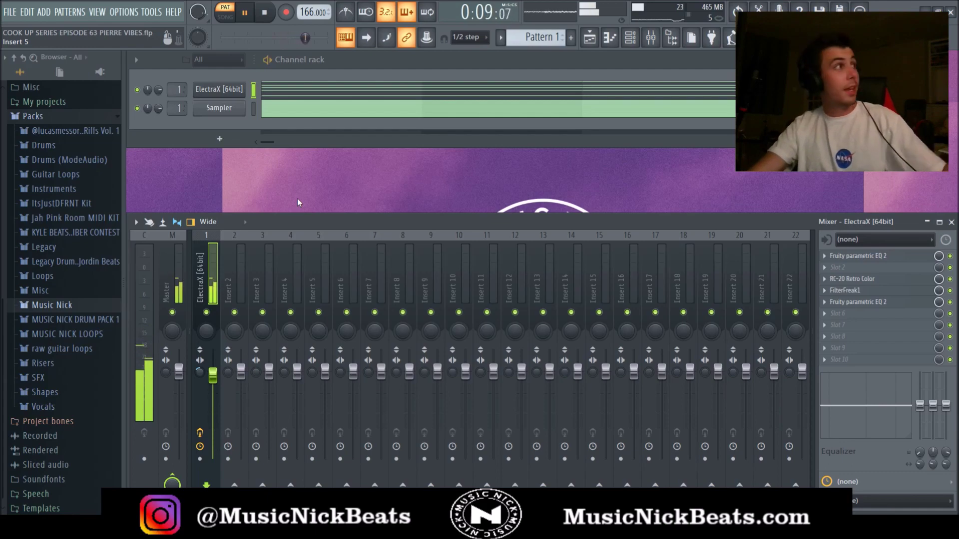
{"action": "left_click", "coordinate": [268, 17]}
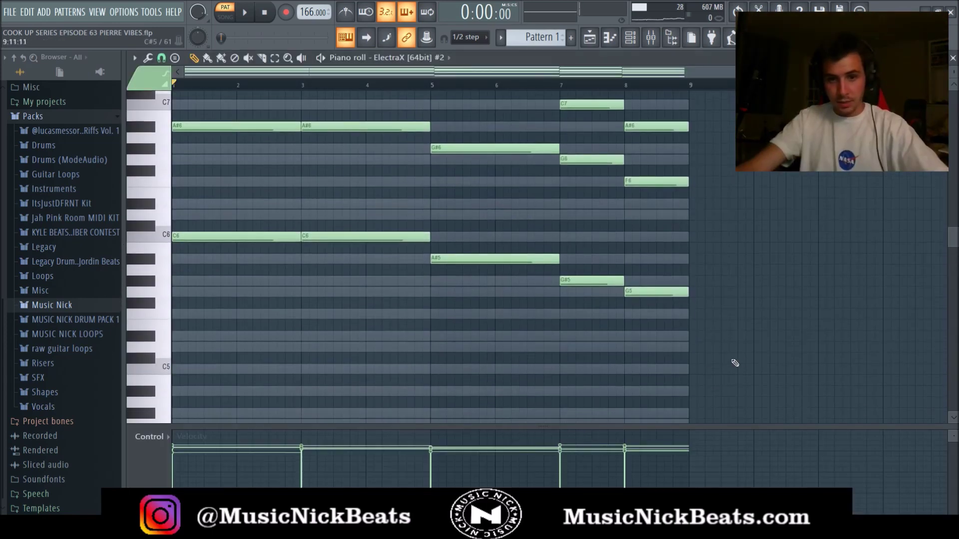
Delete the lowest notes (C6, A#5, G#5 and G5) from the ElectraX #2 chords and start playback.
{"action": "right_click", "coordinate": [656, 292]}
{"action": "right_click", "coordinate": [300, 237]}
{"action": "right_click", "coordinate": [595, 282]}
{"action": "right_click", "coordinate": [549, 259]}
{"action": "key", "text": "space"}
Raise the high-pass cutoff in the ElectraX #2 track's Fruity Parametric EQ 2 and adjust the widths of its cut bands.
{"action": "scroll", "coordinate": [450, 327], "scroll_direction": "up", "scroll_amount": 3}
{"action": "scroll", "coordinate": [713, 297], "scroll_direction": "down", "scroll_amount": 2}
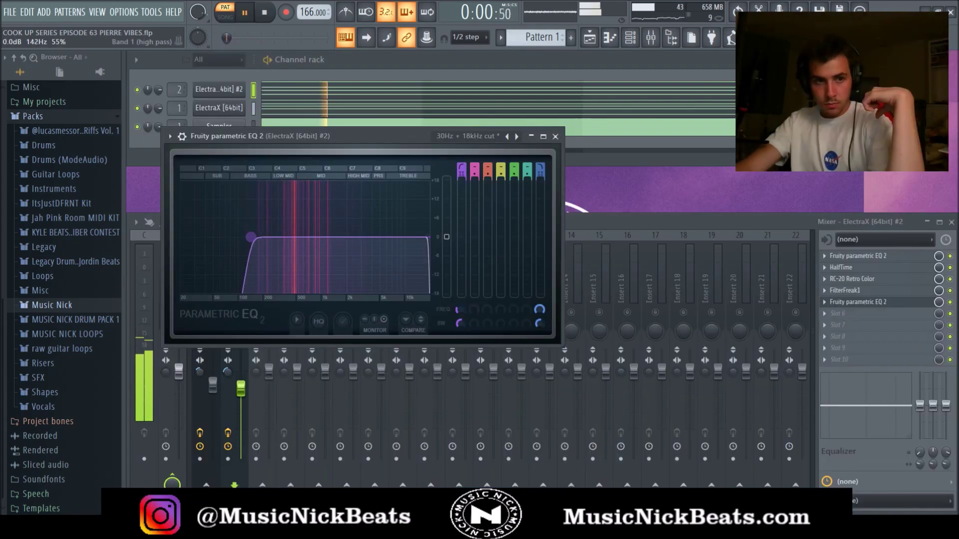
{"action": "left_click_drag", "start_coordinate": [251, 237], "coordinate": [264, 236]}
{"action": "scroll", "coordinate": [417, 252], "scroll_direction": "up", "scroll_amount": 3}
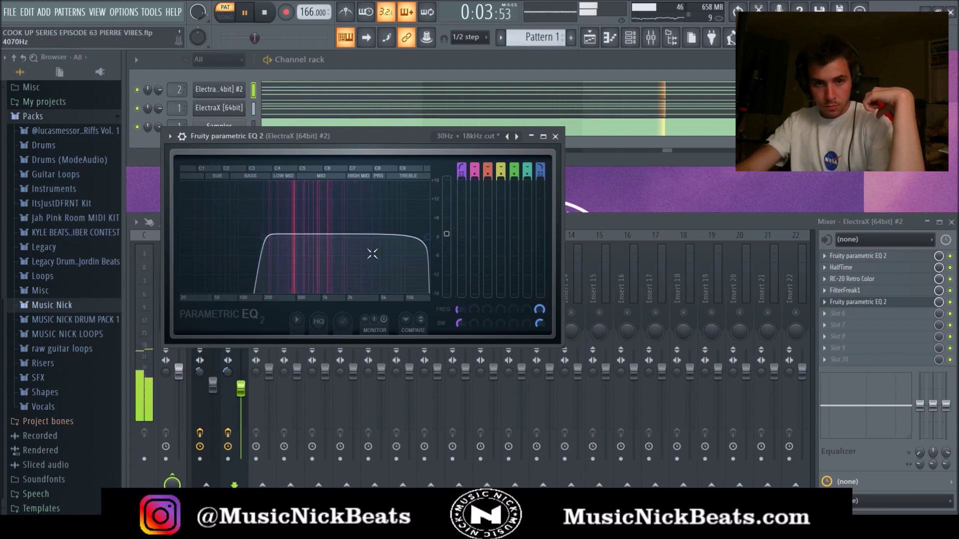
{"action": "scroll", "coordinate": [258, 252], "scroll_direction": "up", "scroll_amount": 4}
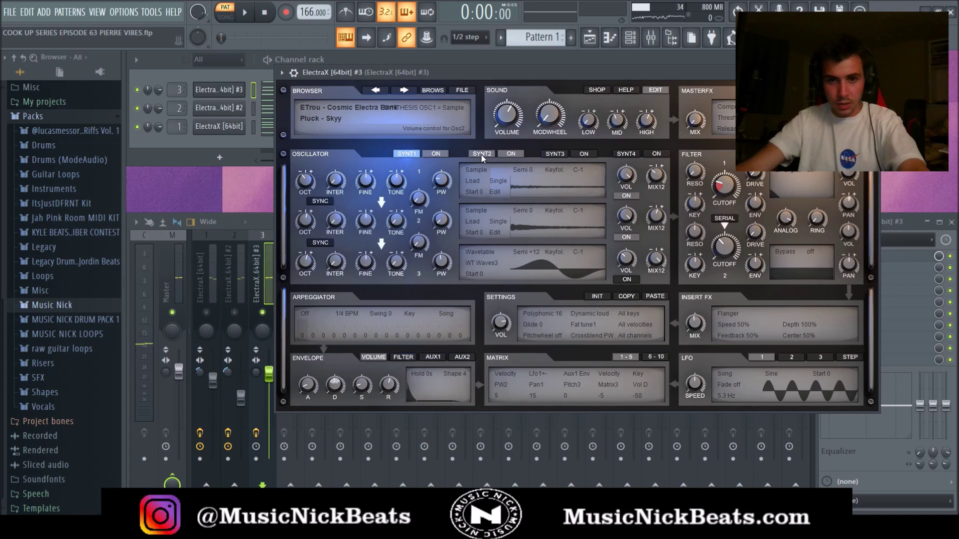
Compare the SYNT1 and SYNT2 layers of the Pluck - Skyy sound during playback, setting the SYNT1 layer volume to 100.
{"action": "left_click", "coordinate": [482, 154]}
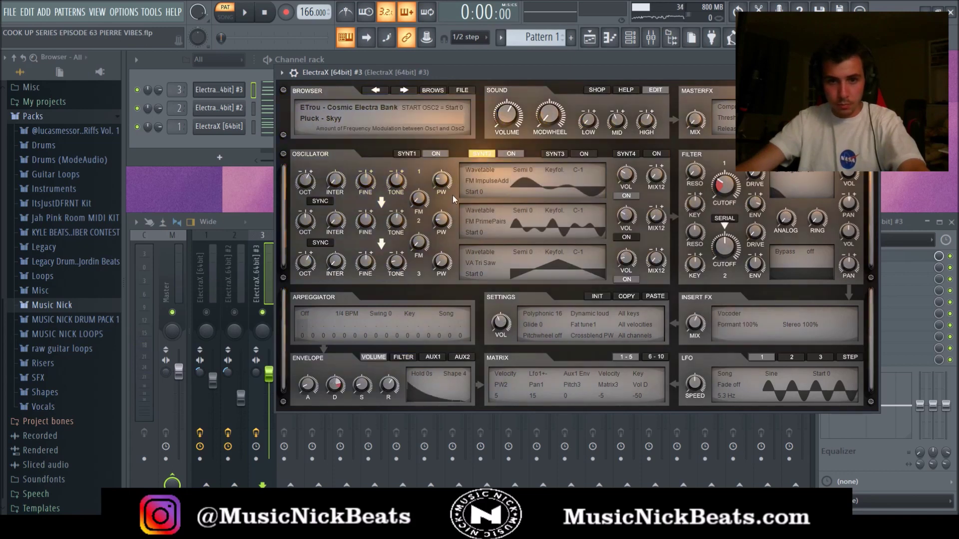
{"action": "key", "text": "space"}
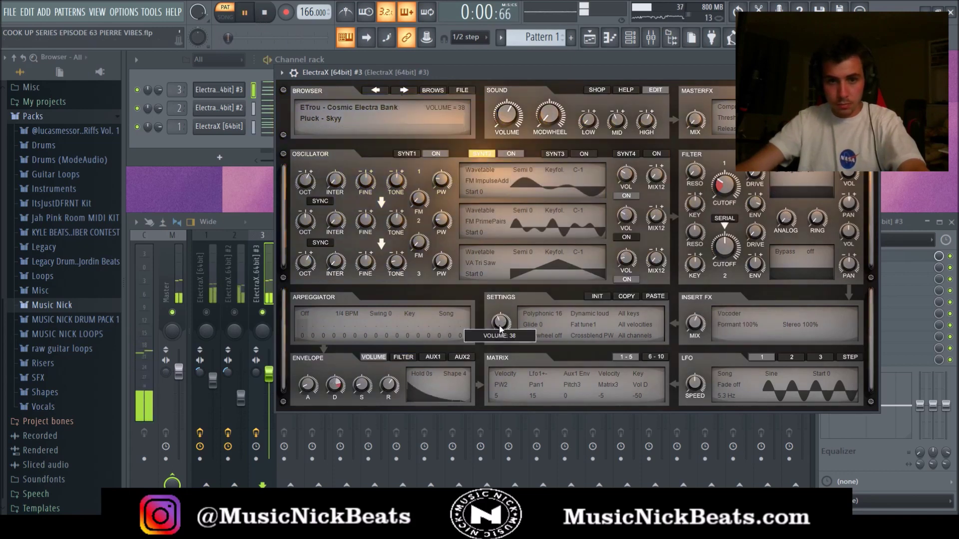
{"action": "mouse_move", "coordinate": [496, 321]}
{"action": "left_mouse_down"}
{"action": "mouse_move", "coordinate": [493, 290]}
{"action": "mouse_move", "coordinate": [503, 318]}
{"action": "mouse_move", "coordinate": [501, 303]}
{"action": "left_mouse_up"}
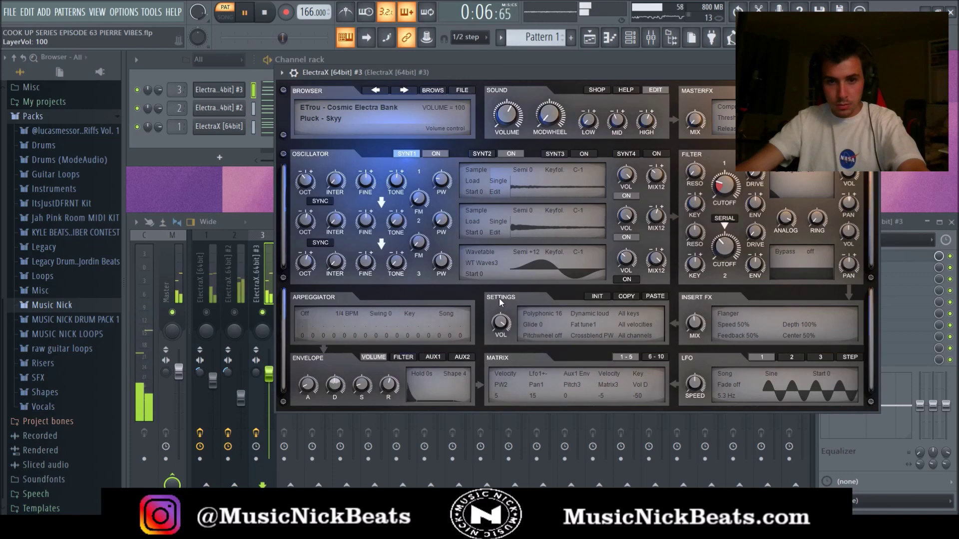
{"action": "left_click", "coordinate": [264, 14]}
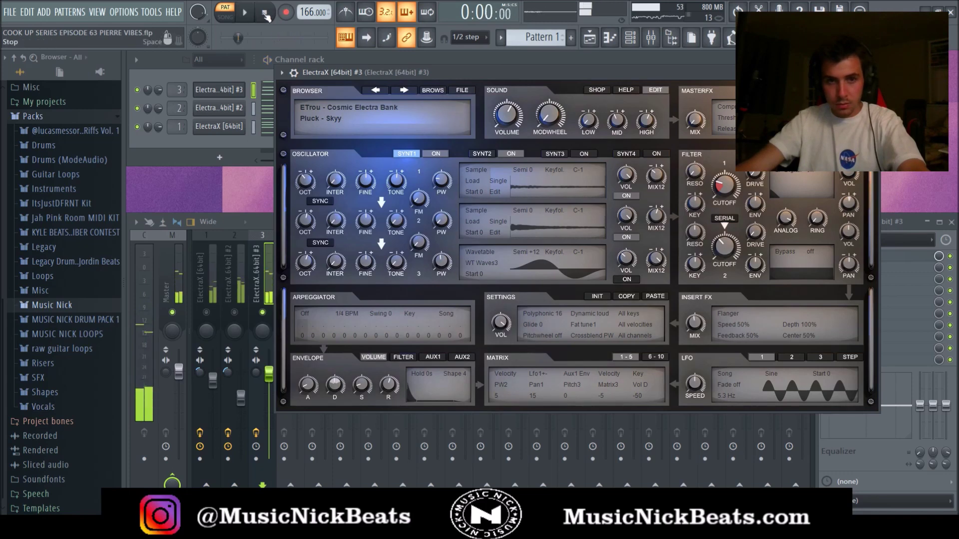
{"action": "left_click", "coordinate": [482, 154]}
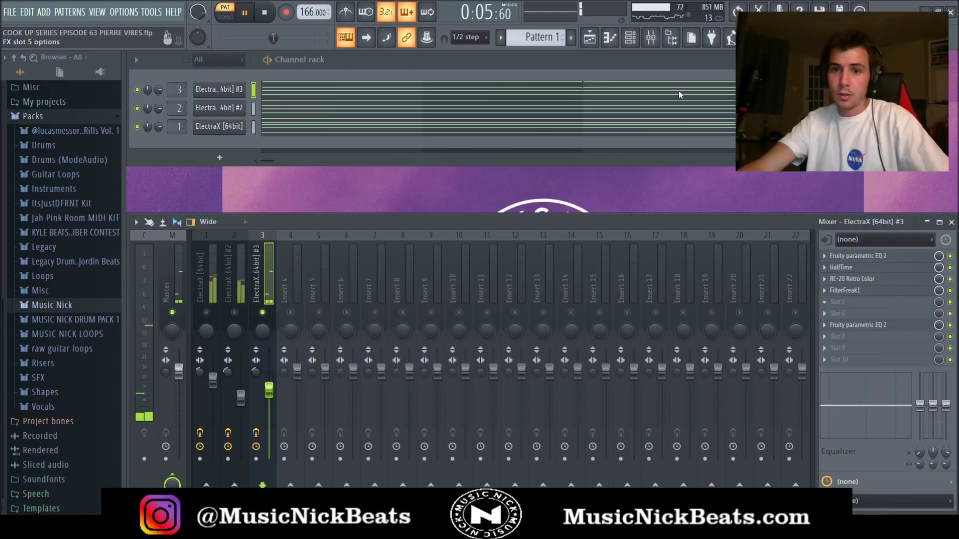
Add Fruity Delay 2 to effect slot 5 of the ElectraX #3 track with ping-pong feedback, time 4:10 and input volume 41%.
{"action": "left_click", "coordinate": [648, 227]}
{"action": "left_click", "coordinate": [304, 233]}
{"action": "left_click_drag", "start_coordinate": [386, 218], "coordinate": [386, 212]}
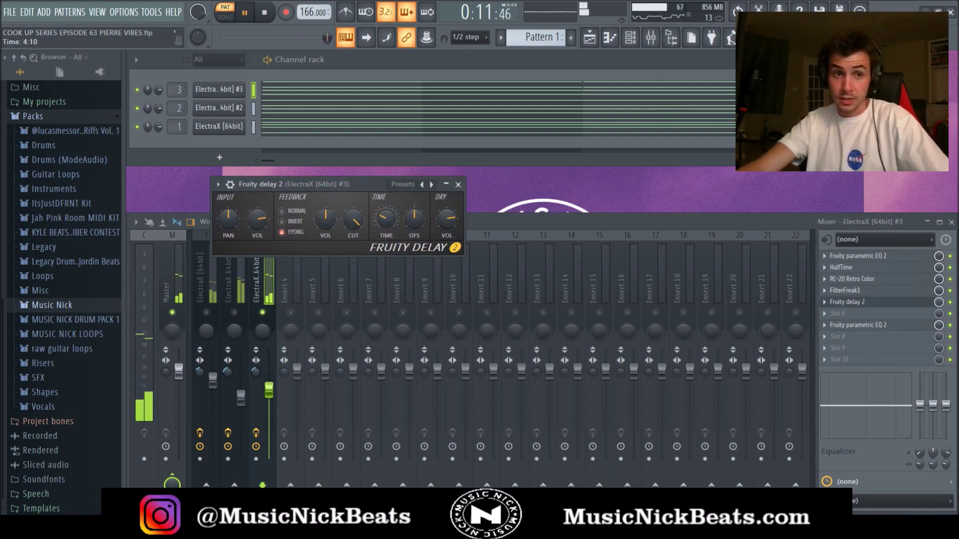
{"action": "left_click_drag", "start_coordinate": [257, 218], "coordinate": [263, 226]}
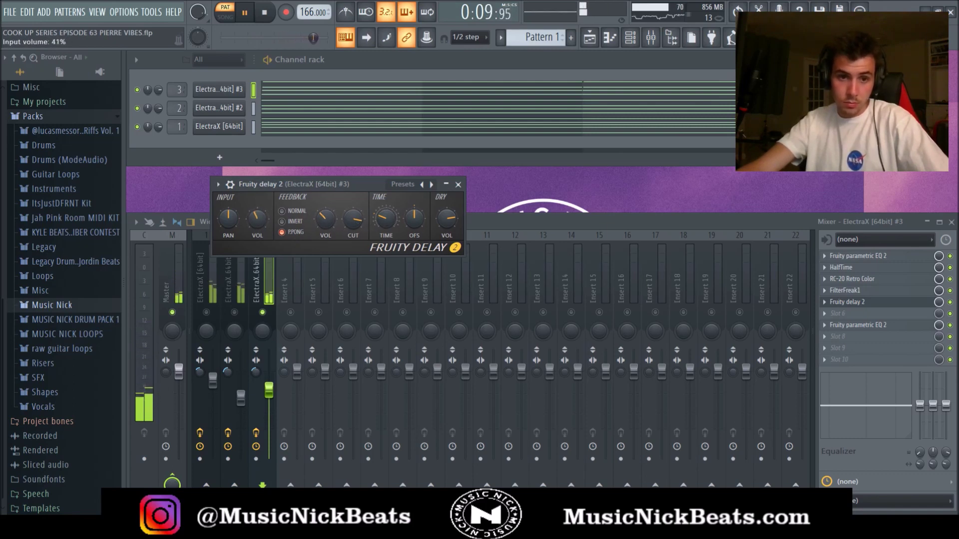
{"action": "left_click", "coordinate": [458, 185]}
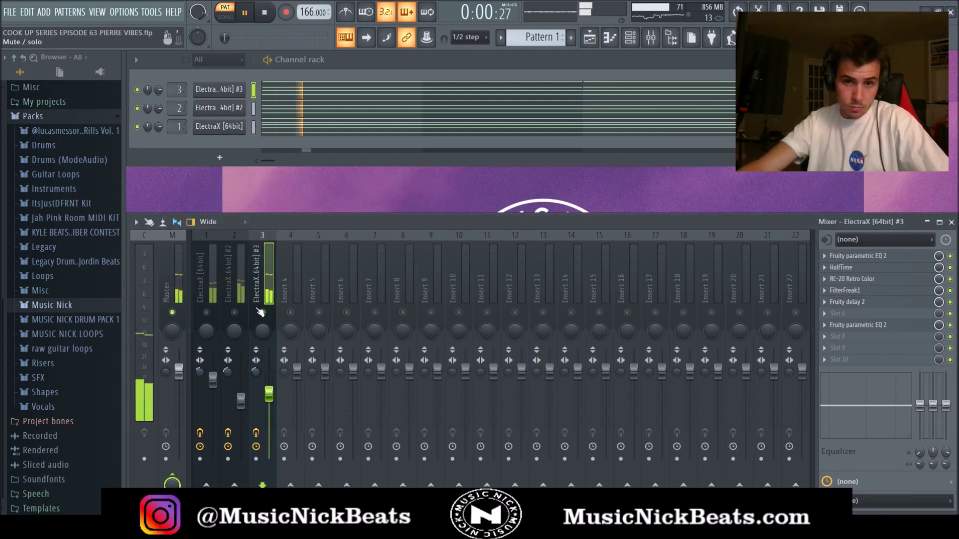
Unmute the first ElectraX mixer track and balance the levels of the ElectraX #2 and #3 tracks against it.
{"action": "left_click", "coordinate": [204, 319]}
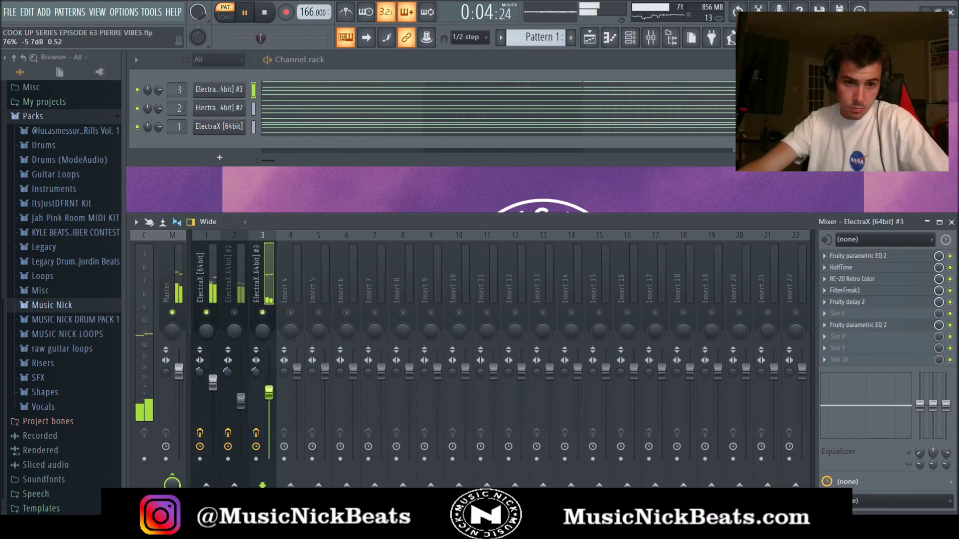
{"action": "left_click", "coordinate": [242, 400]}
{"action": "left_click", "coordinate": [269, 393]}
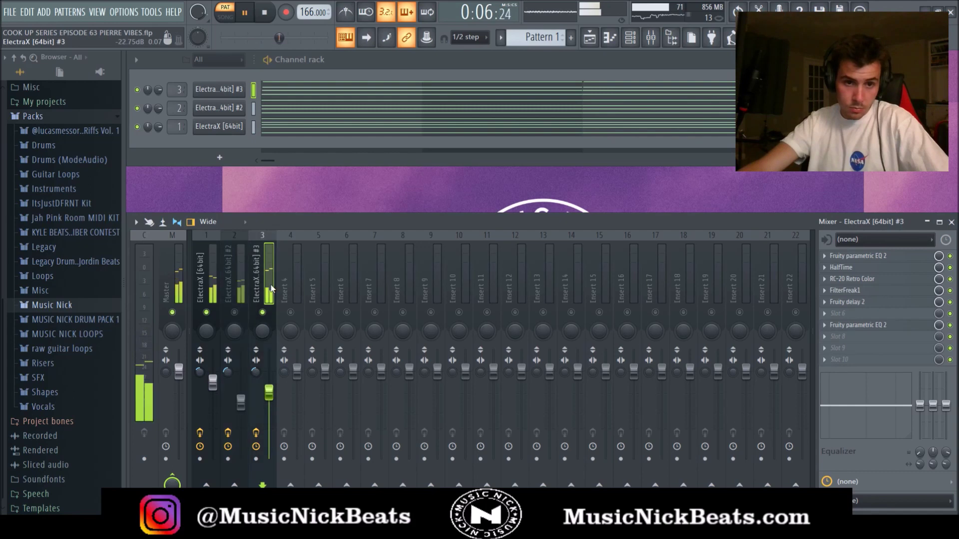
Adjust the high-cut band of the Fruity Parametric EQ 2 in effect slot 7 of the ElectraX #3 track.
{"action": "left_click", "coordinate": [844, 324]}
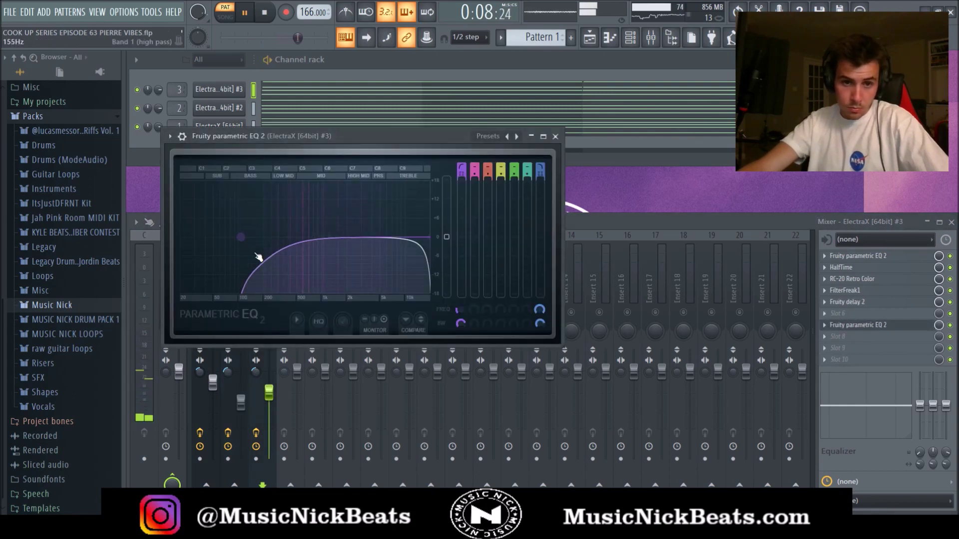
{"action": "left_click_drag", "start_coordinate": [429, 238], "coordinate": [427, 243]}
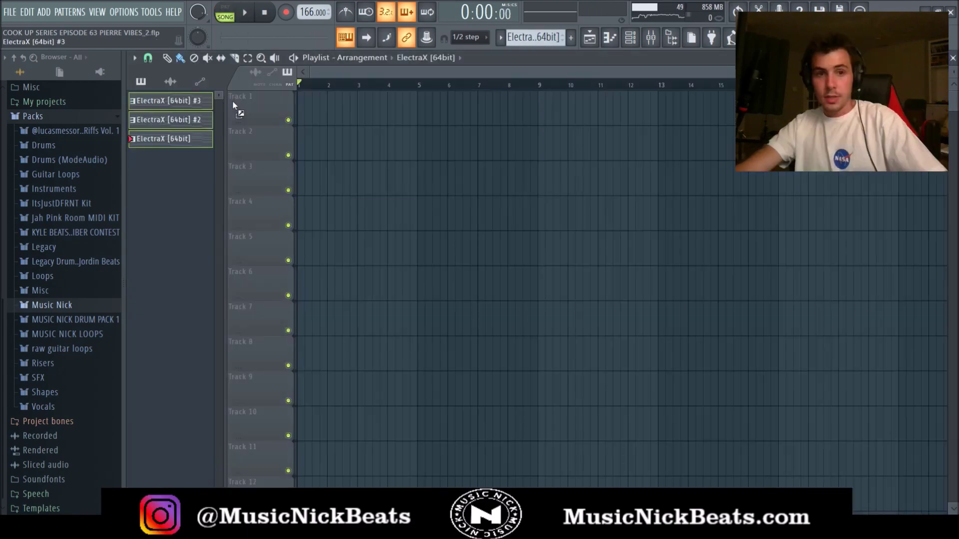
Place the three ElectraX patterns on playlist tracks 1 to 3 at bar 1 and duplicate them to bars 9 and 17.
{"action": "left_click_drag", "start_coordinate": [233, 103], "coordinate": [308, 108]}
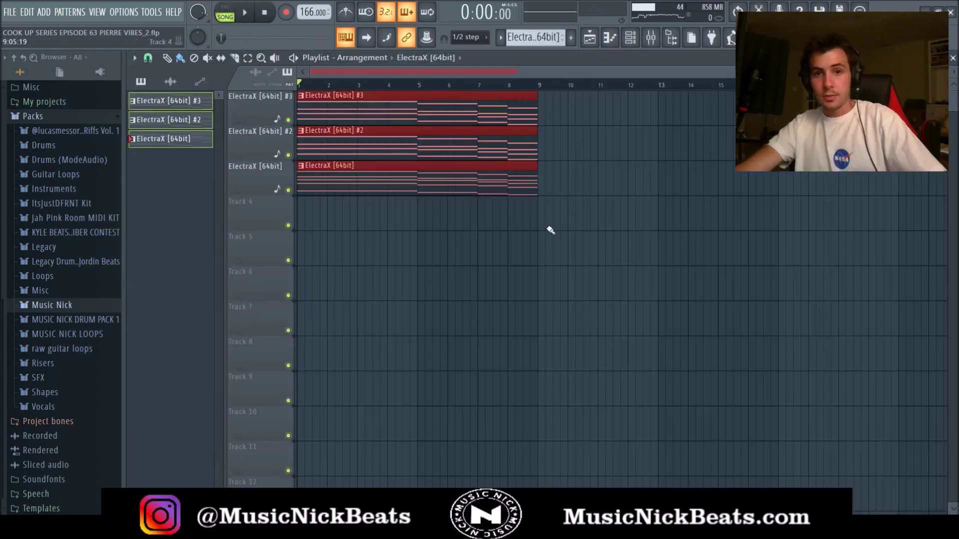
{"action": "scroll", "coordinate": [547, 217], "scroll_direction": "down", "scroll_amount": 1}
{"action": "key", "text": "ctrl+b"}
{"action": "key", "text": "ctrl+b"}
Delete the early clips so ElectraX #2 enters at bar 9 and ElectraX #3 at bar 17, and save the project.
{"action": "scroll", "coordinate": [322, 198], "scroll_direction": "down", "scroll_amount": 4}
{"action": "right_click", "coordinate": [330, 145]}
{"action": "right_click", "coordinate": [321, 110]}
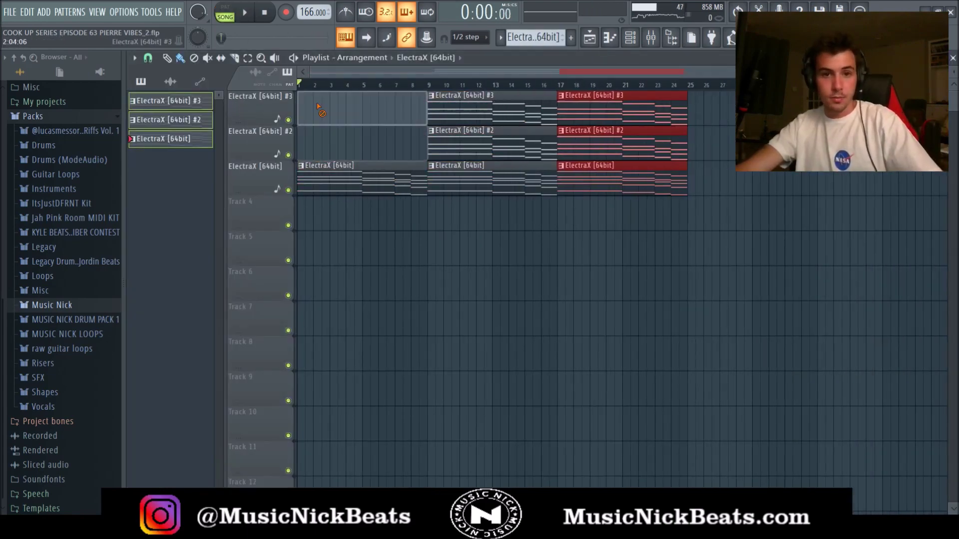
{"action": "key", "text": "ctrl+s"}
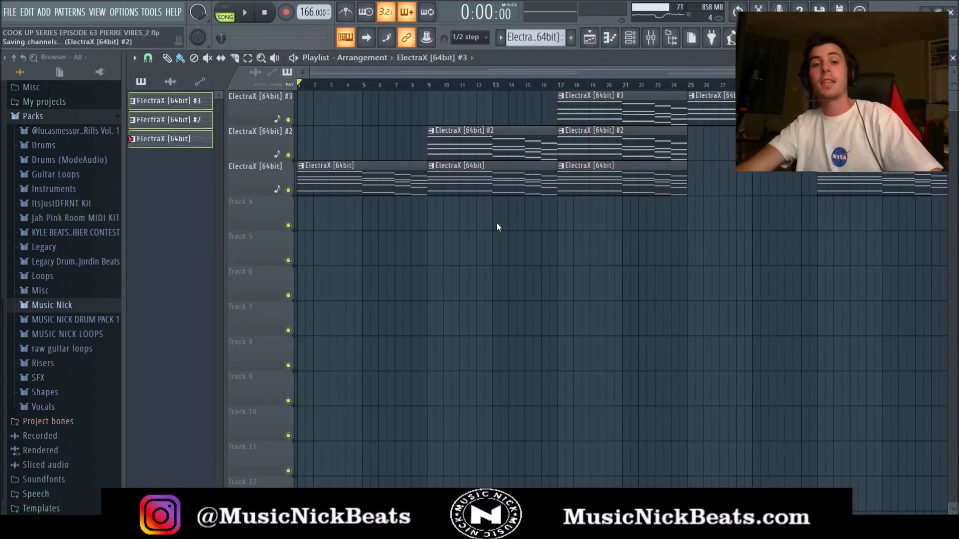
{"action": "scroll", "coordinate": [492, 240], "scroll_direction": "down", "scroll_amount": 1}
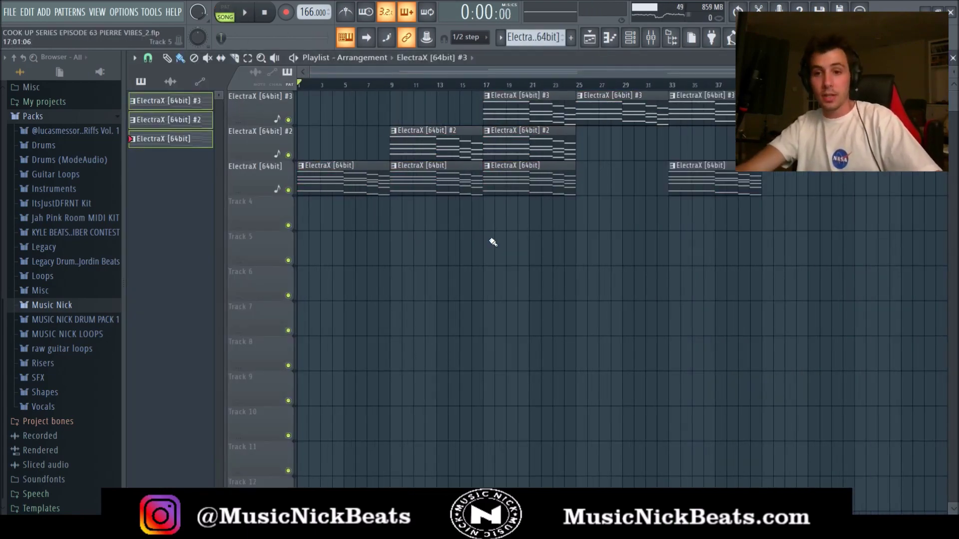
{"action": "key", "text": "ctrl+s"}
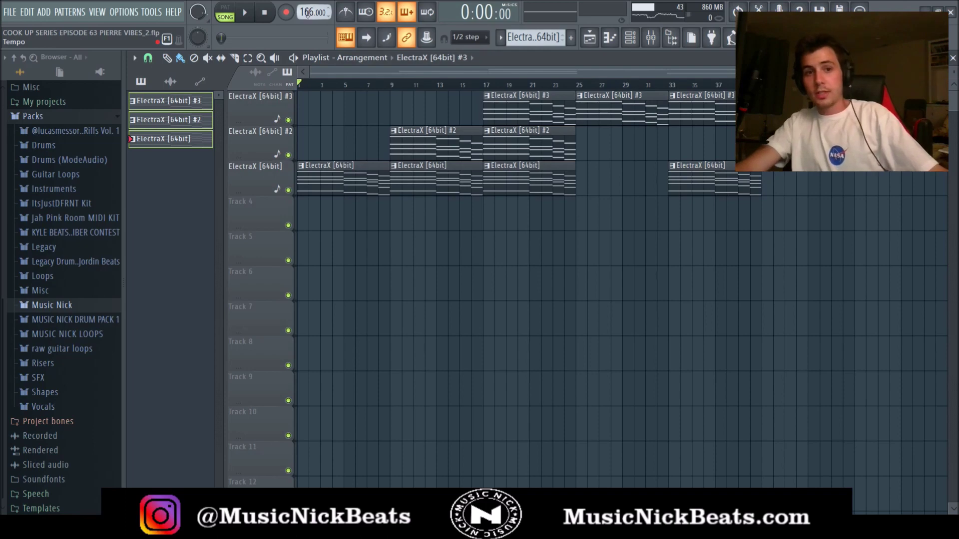
Set the project tempo to 70 BPM, then arm the Master mixer track for disk recording and render it to a WAV file.
{"action": "left_click_drag", "start_coordinate": [307, 14], "coordinate": [307, 36]}
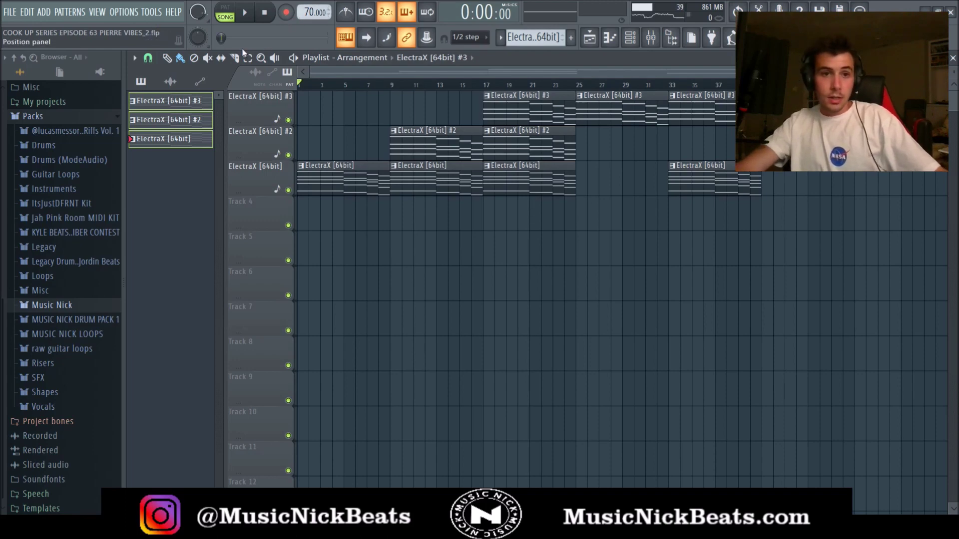
{"action": "key", "text": "F6"}
{"action": "key", "text": "F9"}
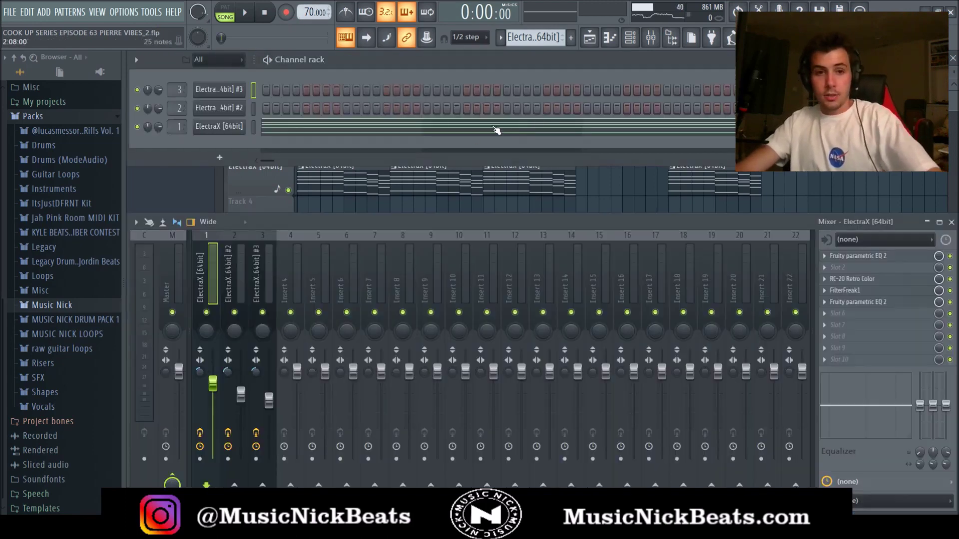
{"action": "left_click", "coordinate": [161, 295]}
{"action": "left_click", "coordinate": [166, 457]}
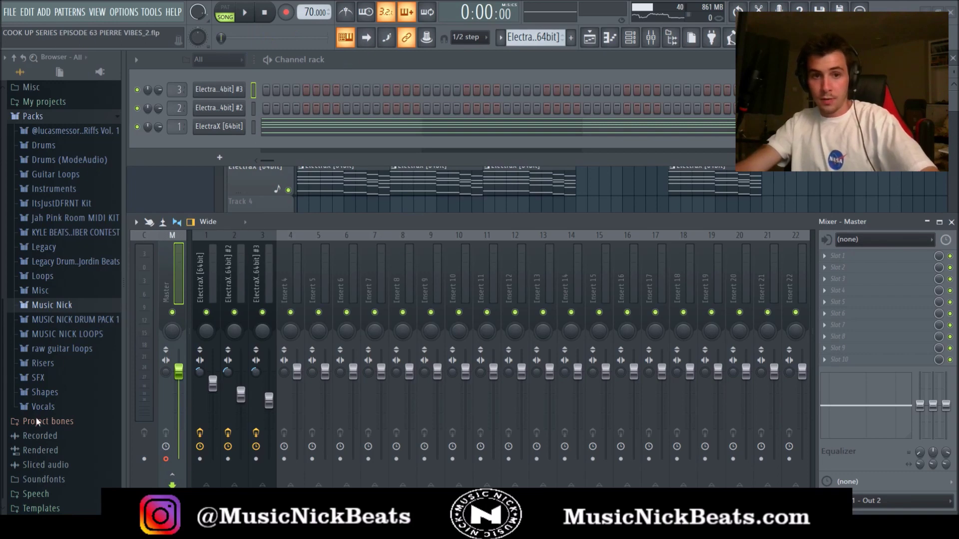
{"action": "left_click", "coordinate": [581, 331]}
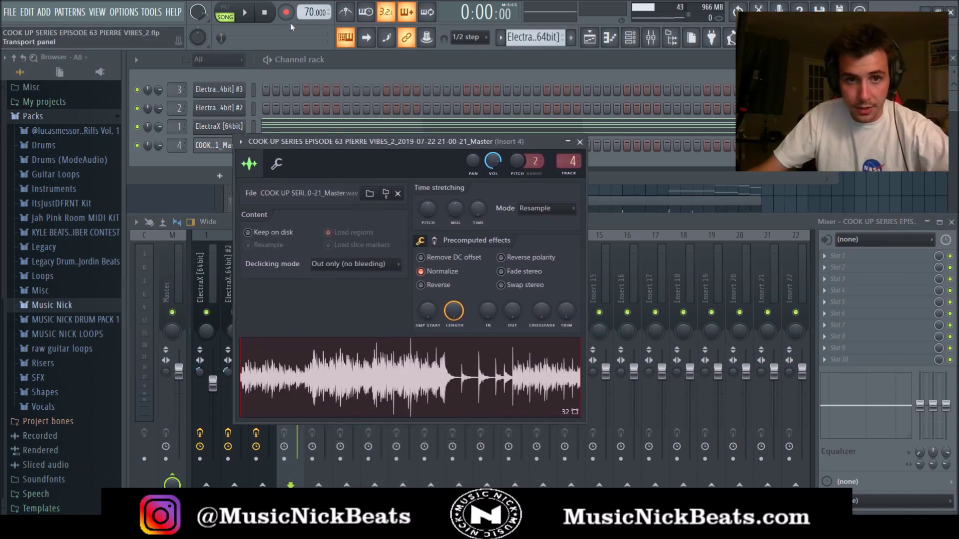
Set the tempo to 166 BPM and time-stretch the rendered Master audio clip in Resample mode.
{"action": "left_click_drag", "start_coordinate": [311, 13], "coordinate": [311, 1]}
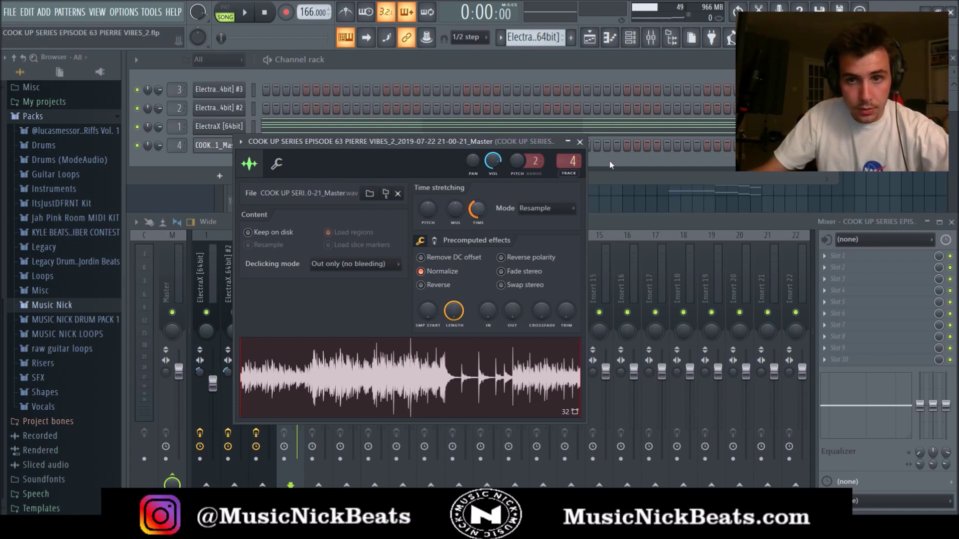
{"action": "key", "text": "F5"}
{"action": "double_click", "coordinate": [519, 217]}
{"action": "left_click_drag", "start_coordinate": [478, 209], "coordinate": [478, 175]}
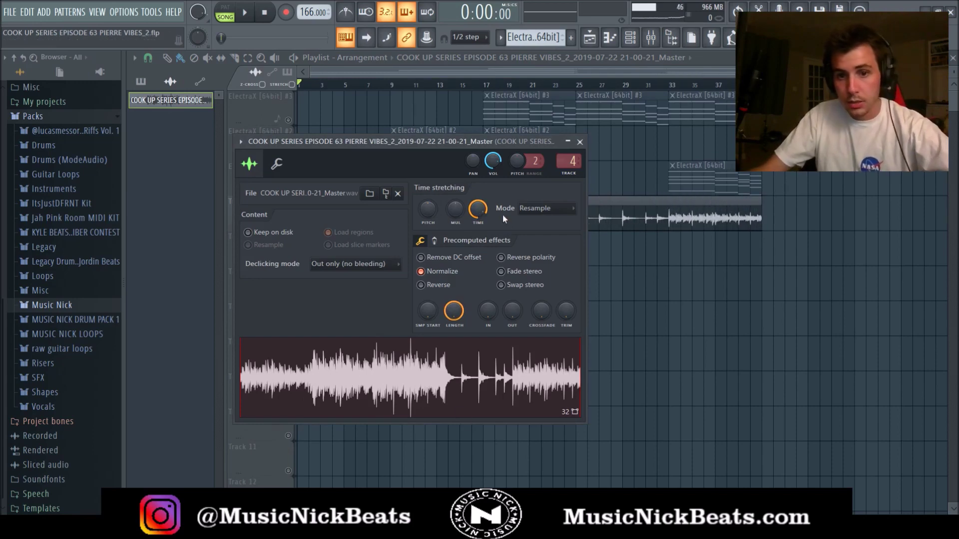
Audition the time-stretched melody clip, then solo playlist Track 1 and play the arrangement from bar 3 with the mixer open.
{"action": "left_click", "coordinate": [244, 12]}
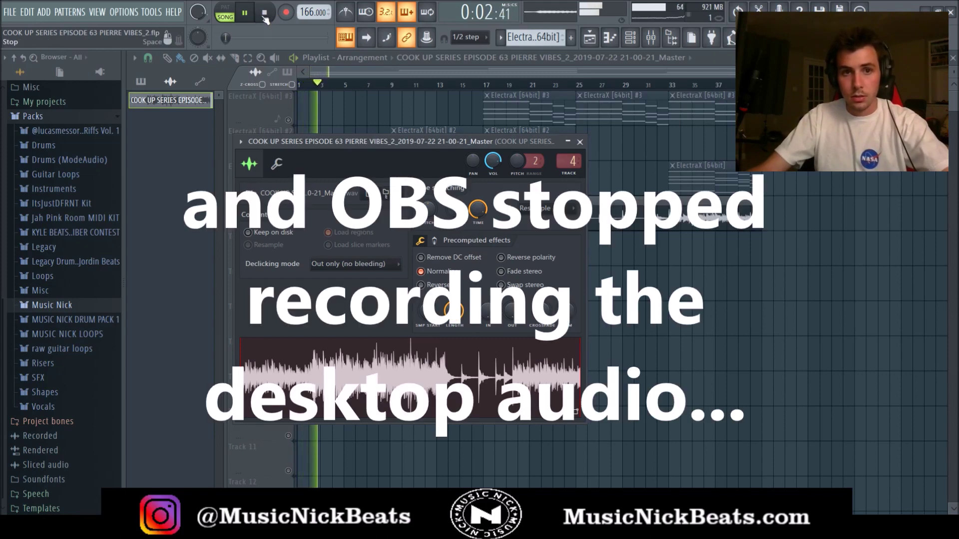
{"action": "left_click", "coordinate": [264, 13]}
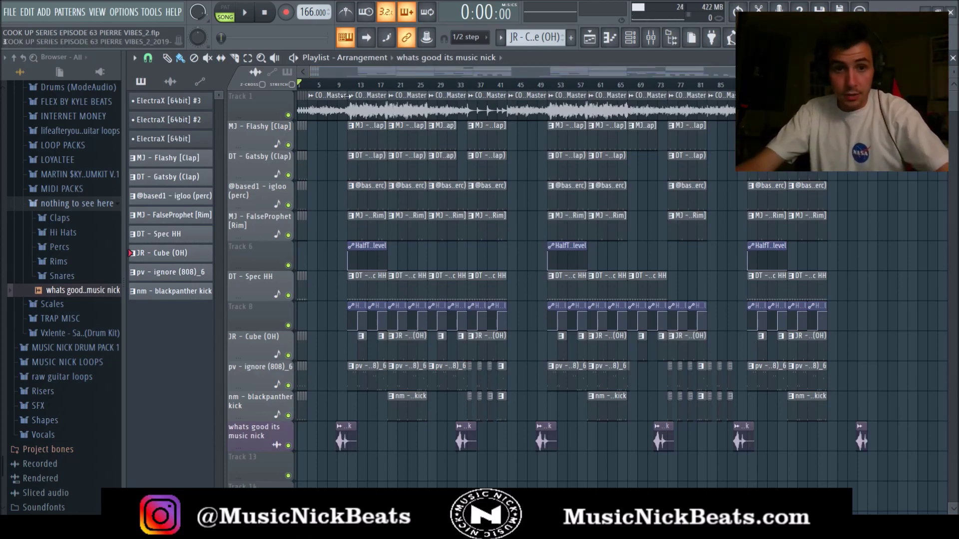
{"action": "left_click", "coordinate": [311, 85]}
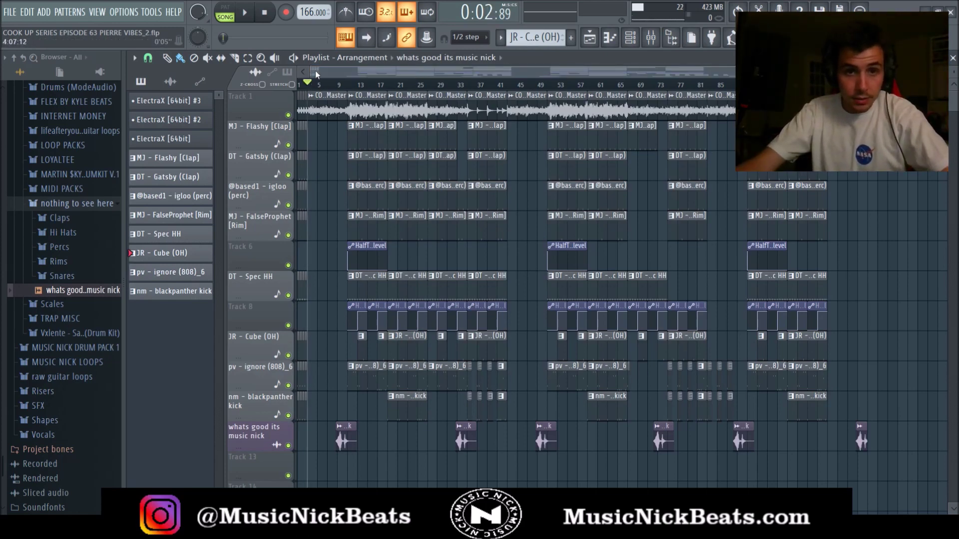
{"action": "left_click", "coordinate": [288, 115], "text": "ctrl"}
{"action": "key", "text": "space"}
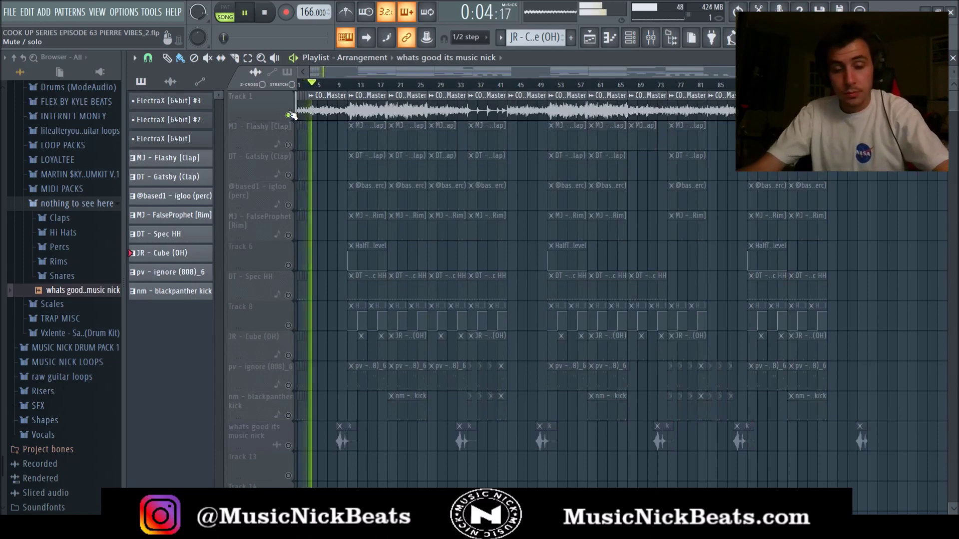
{"action": "key", "text": "F6"}
{"action": "key", "text": "F9"}
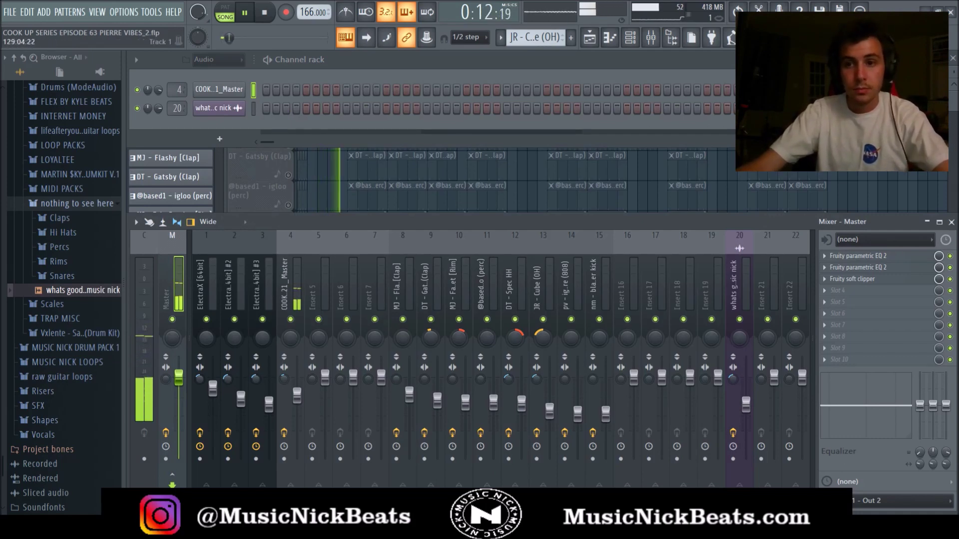
Unmute the MJ - Flashy [Clap] playlist track with bars 19 to 27 selected, and select its mixer track.
{"action": "left_click", "coordinate": [328, 164]}
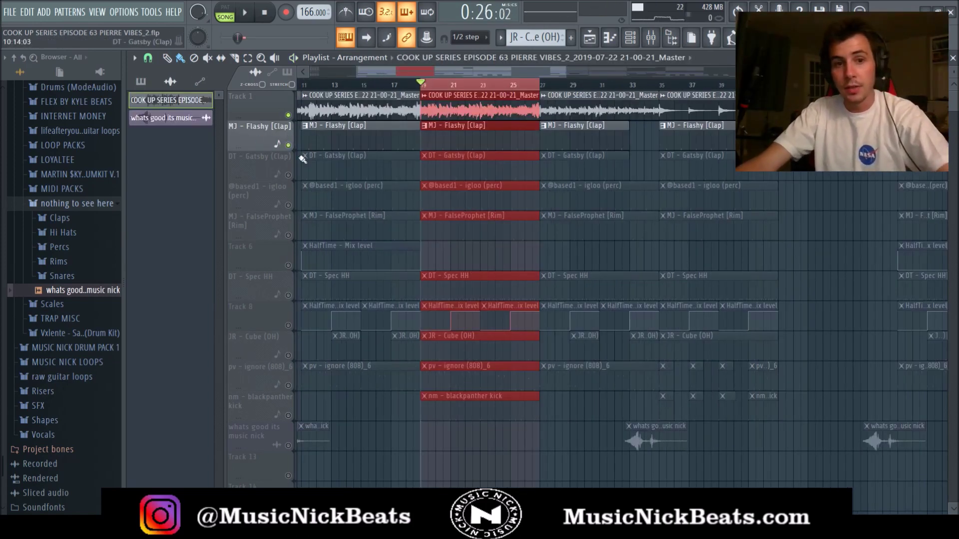
{"action": "key", "text": "F6"}
{"action": "key", "text": "F9"}
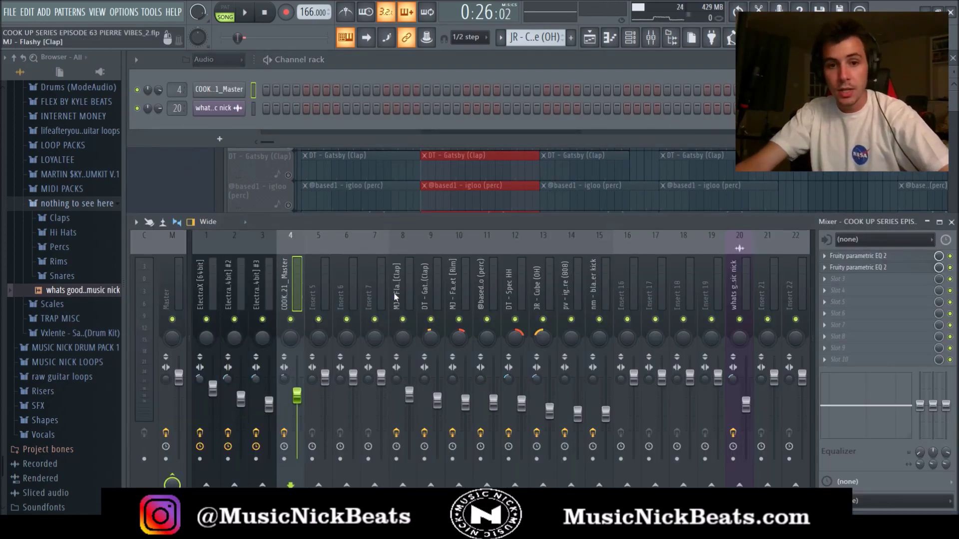
{"action": "left_click", "coordinate": [409, 284]}
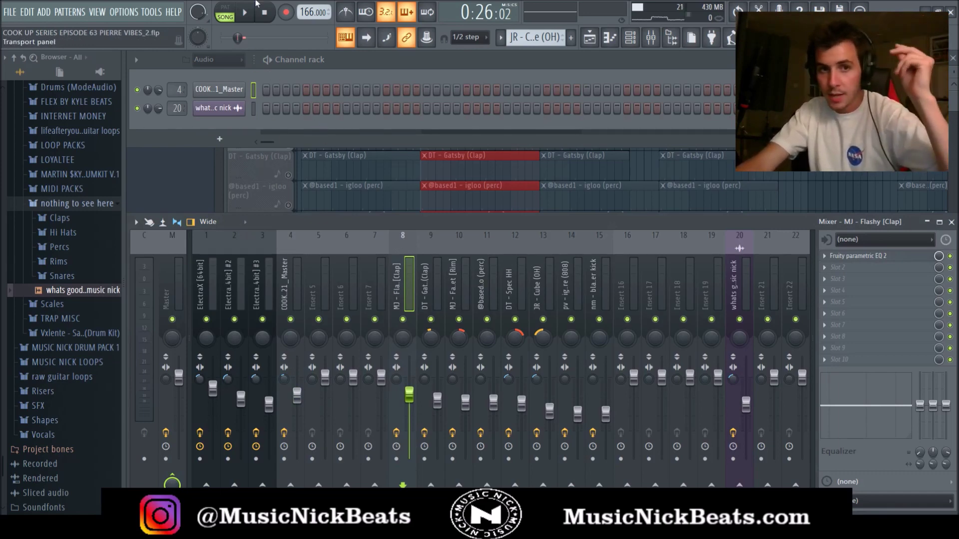
Play the selected section and set the rendered melody's mixer fader to about -5.7 dB.
{"action": "left_click", "coordinate": [244, 12]}
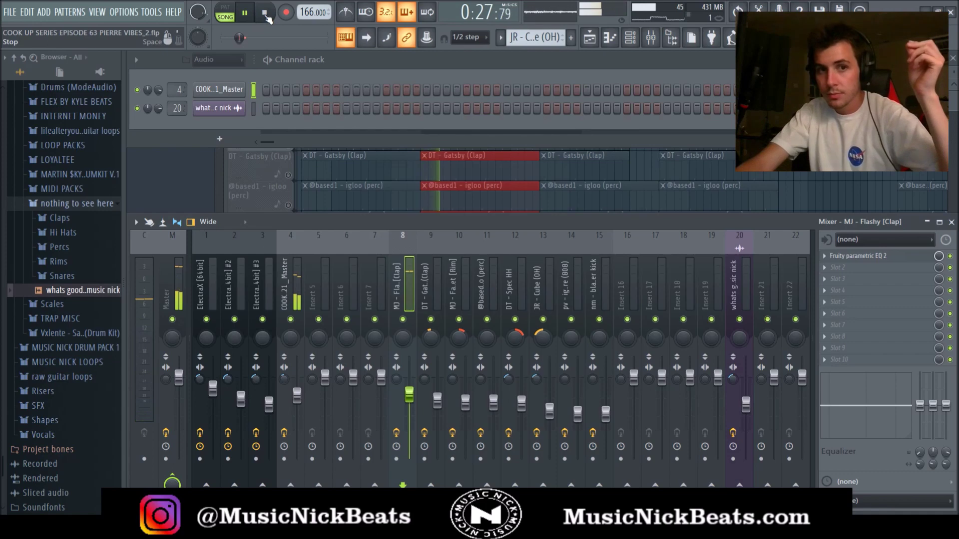
{"action": "left_click_drag", "start_coordinate": [297, 396], "coordinate": [297, 397]}
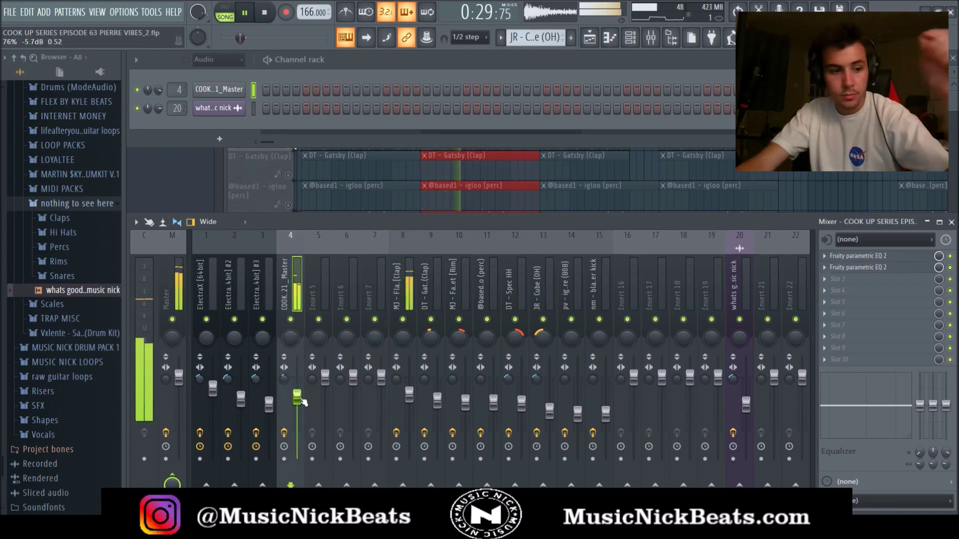
{"action": "left_click", "coordinate": [273, 6]}
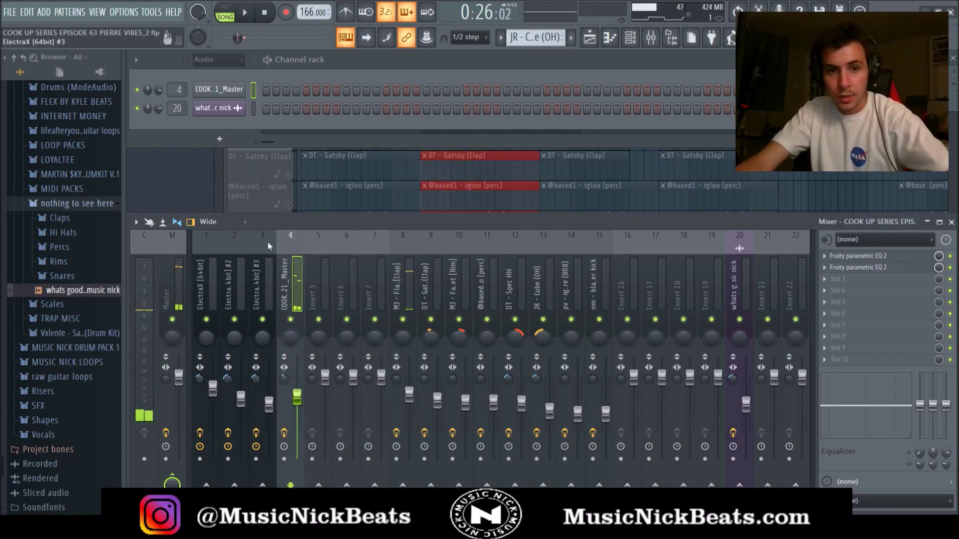
Unmute the DT - Gatsby (Clap) playlist track and set the channel rack filter to All.
{"action": "left_click", "coordinate": [252, 193]}
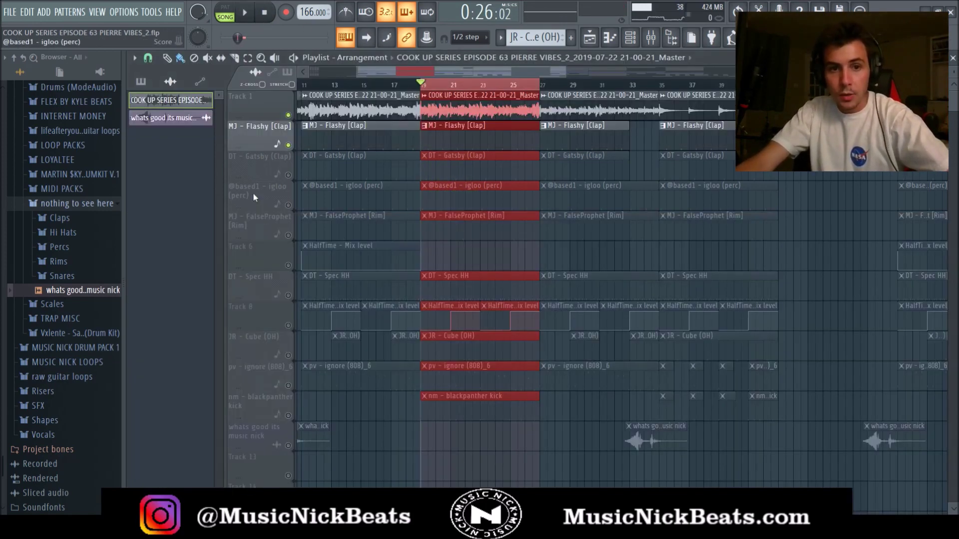
{"action": "left_click", "coordinate": [288, 174]}
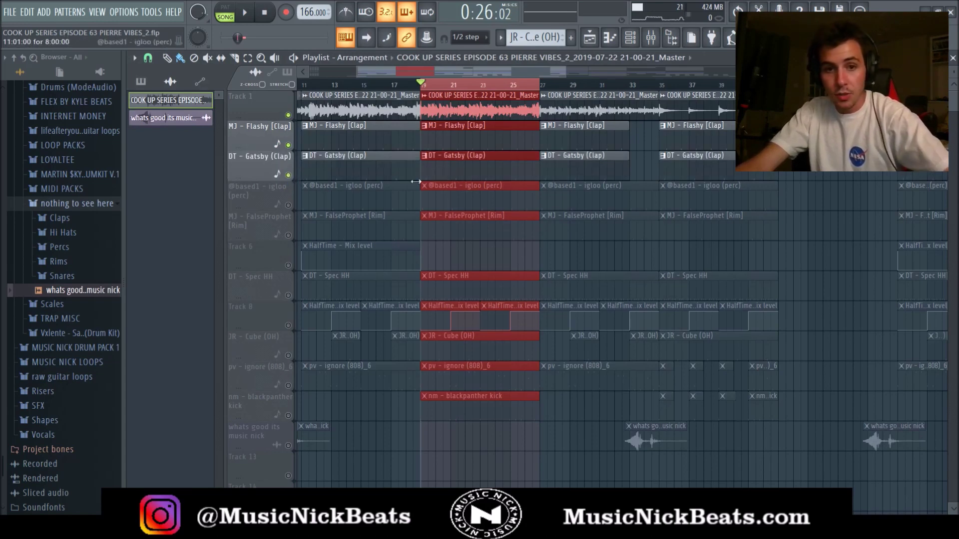
{"action": "key", "text": "F6"}
{"action": "key", "text": "F9"}
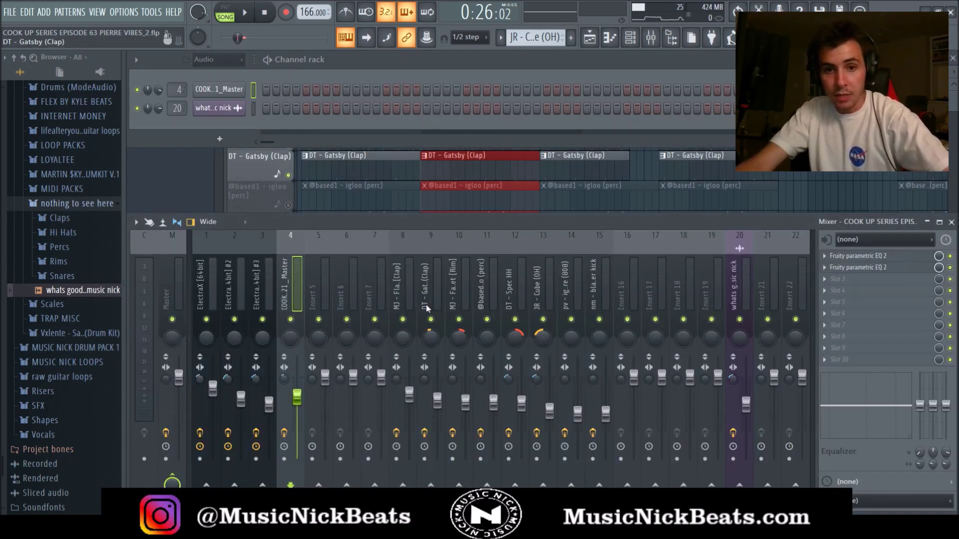
{"action": "left_click", "coordinate": [228, 60]}
{"action": "left_click", "coordinate": [235, 92]}
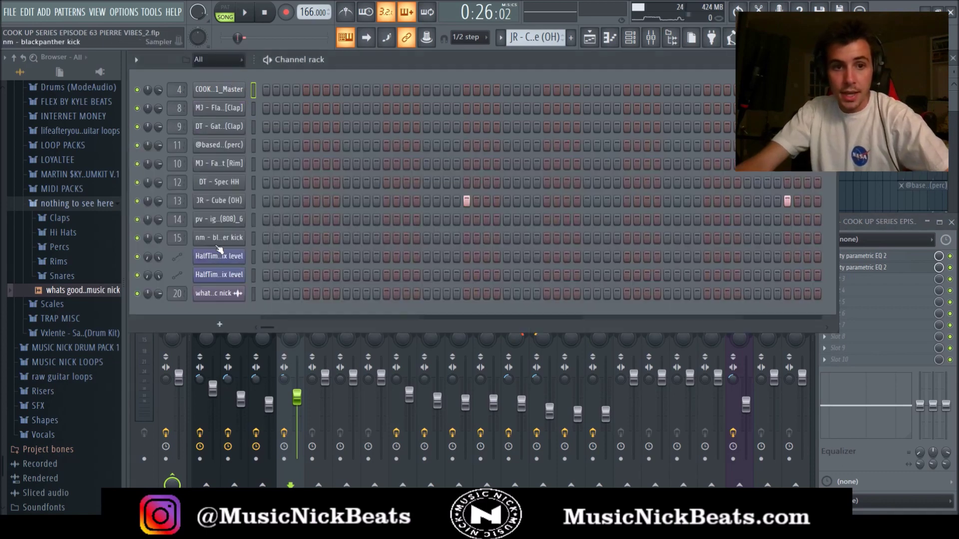
Examine the out fade and waveform of the DT - Gatsby (Clap) sample in its channel settings, then close them.
{"action": "left_click", "coordinate": [239, 126]}
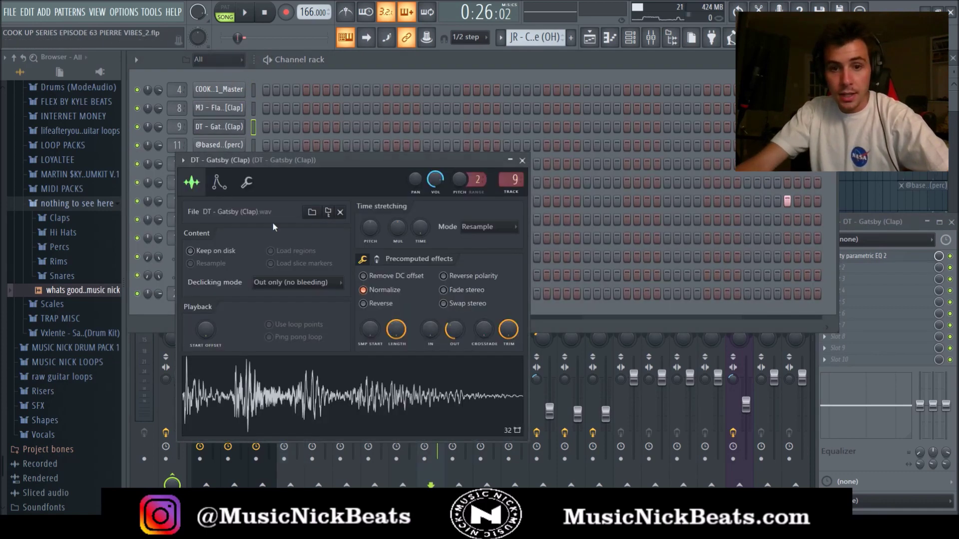
{"action": "left_click", "coordinate": [451, 364]}
{"action": "left_click", "coordinate": [449, 378]}
{"action": "left_click_drag", "start_coordinate": [452, 336], "coordinate": [451, 364]}
{"action": "left_click", "coordinate": [462, 404]}
{"action": "left_click", "coordinate": [462, 404]}
{"action": "mouse_move", "coordinate": [452, 328]}
{"action": "left_mouse_down"}
{"action": "mouse_move", "coordinate": [451, 304]}
{"action": "mouse_move", "coordinate": [452, 330]}
{"action": "left_mouse_up"}
{"action": "left_click", "coordinate": [453, 371]}
{"action": "left_click", "coordinate": [457, 406]}
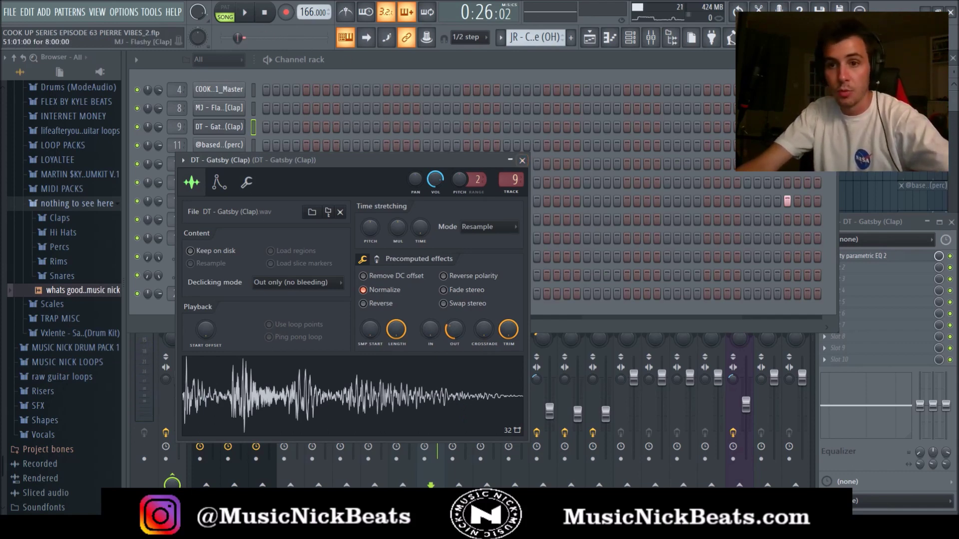
{"action": "left_click", "coordinate": [522, 160]}
Inspect the DT - Gatsby (Clap) pattern's notes, then play the selected section with the mixer in view.
{"action": "key", "text": "F5"}
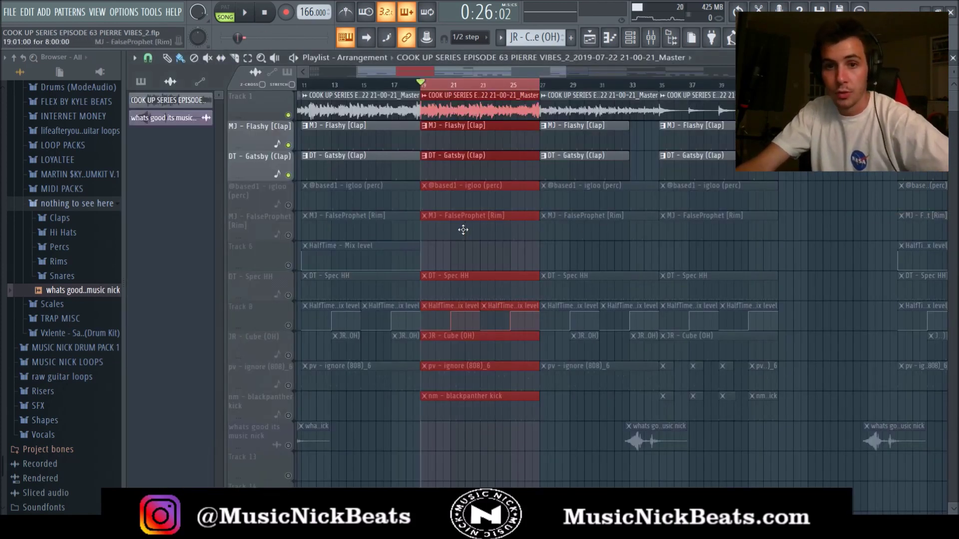
{"action": "double_click", "coordinate": [454, 169]}
{"action": "left_click", "coordinate": [953, 58]}
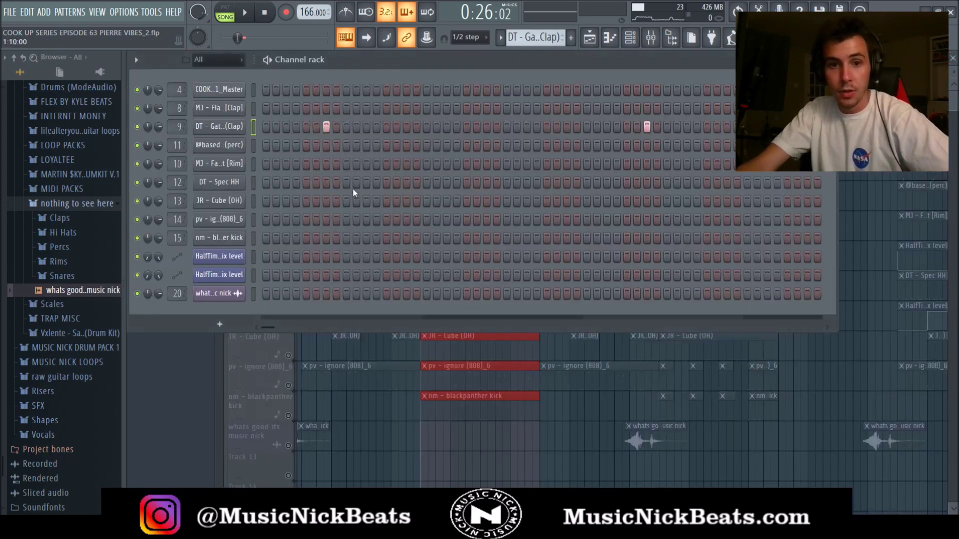
{"action": "key", "text": "space"}
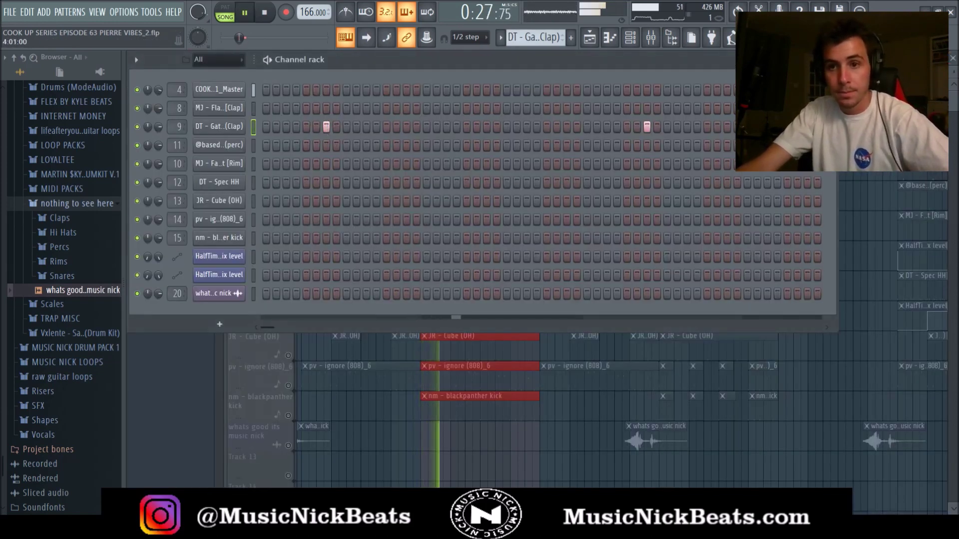
{"action": "key", "text": "F9"}
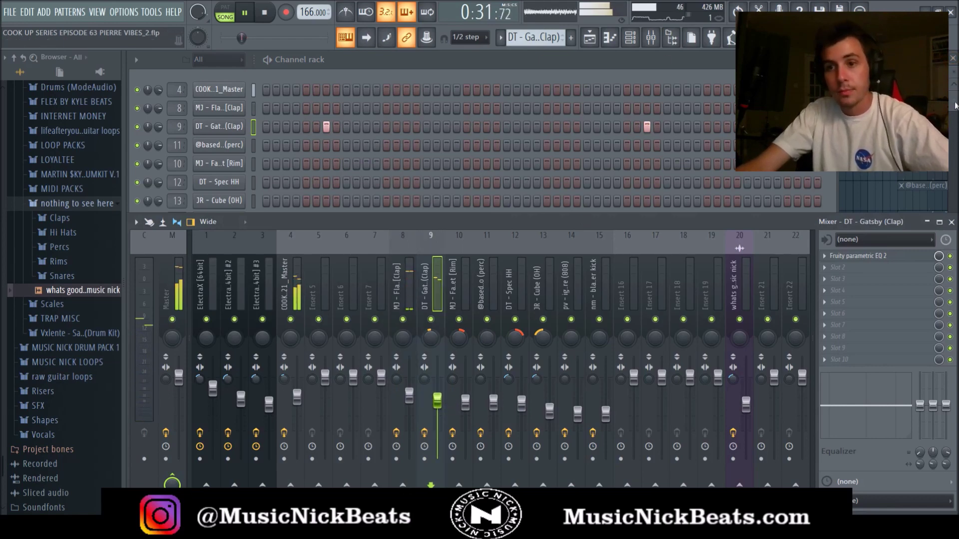
{"action": "key", "text": "F5"}
{"action": "key", "text": "space"}
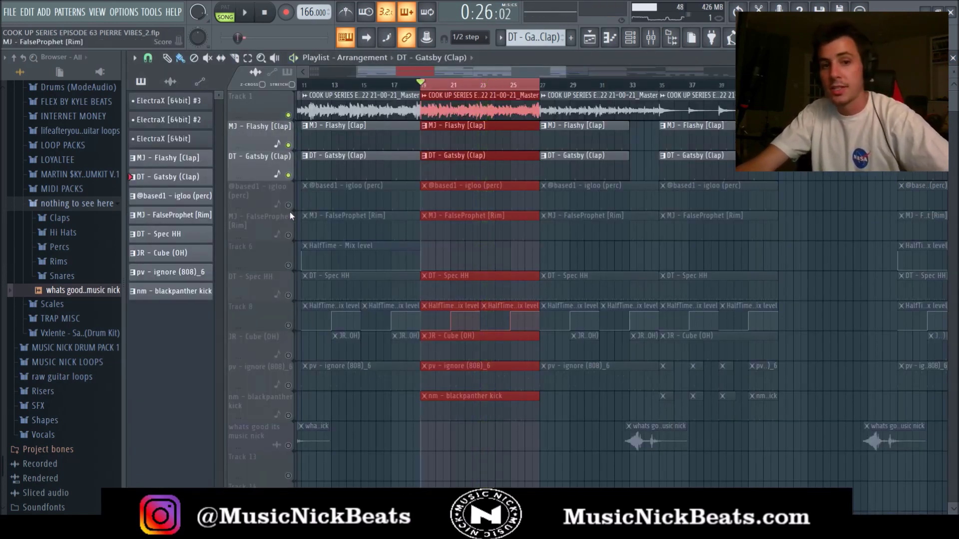
{"action": "left_click", "coordinate": [289, 206]}
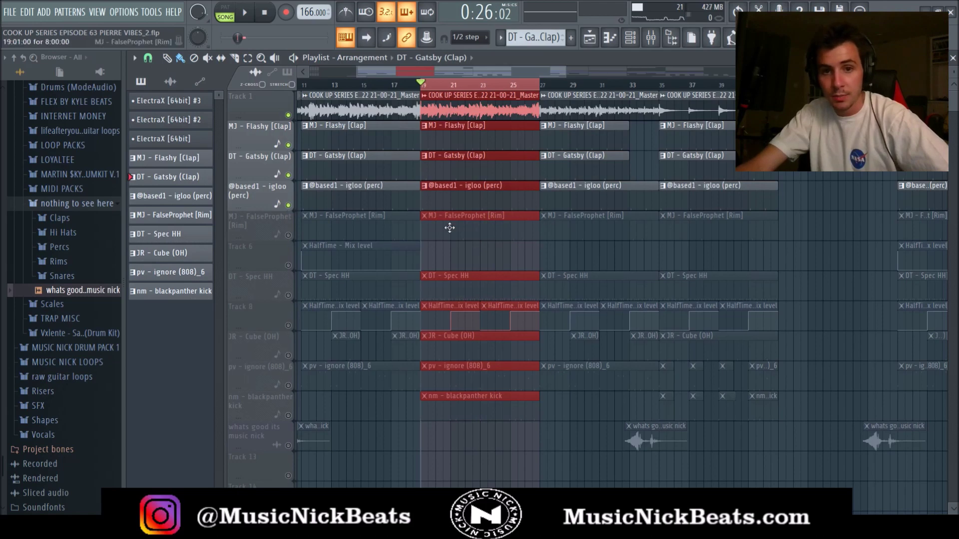
{"action": "key", "text": "space"}
{"action": "key", "text": "space"}
{"action": "left_click", "coordinate": [288, 235]}
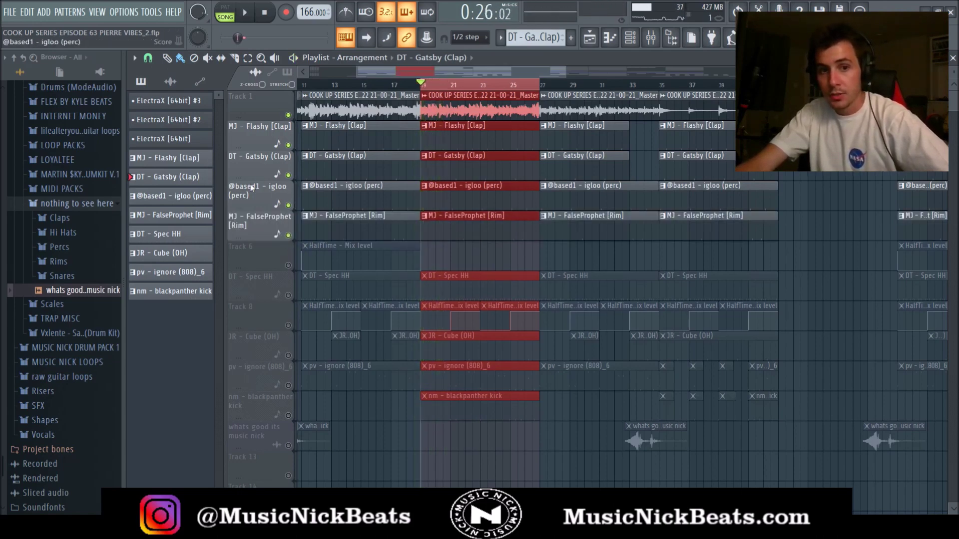
Collapse the "nothing to see here" folder inside the Music Nick pack and expand INTERNET MONEY to view its drum kits.
{"action": "scroll", "coordinate": [70, 220], "scroll_direction": "up", "scroll_amount": 4}
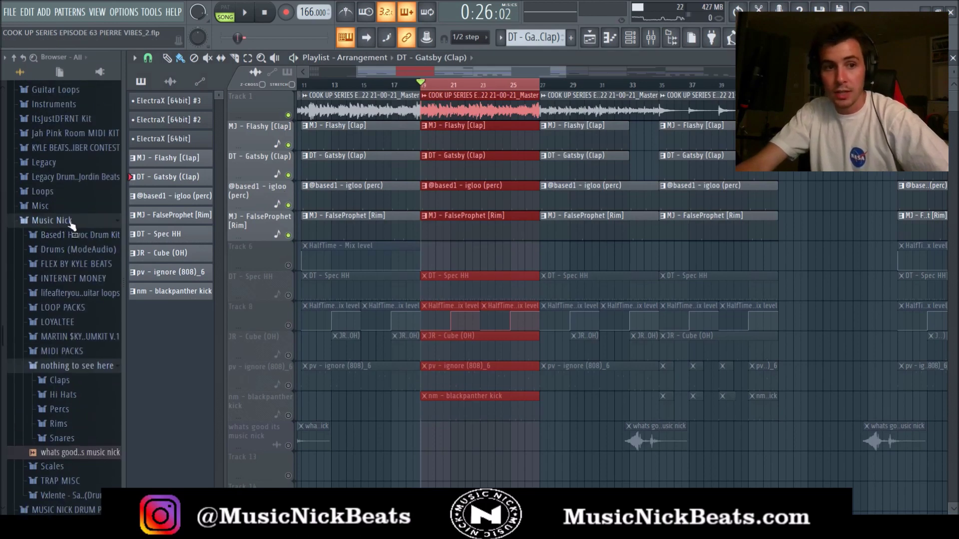
{"action": "left_click", "coordinate": [70, 220]}
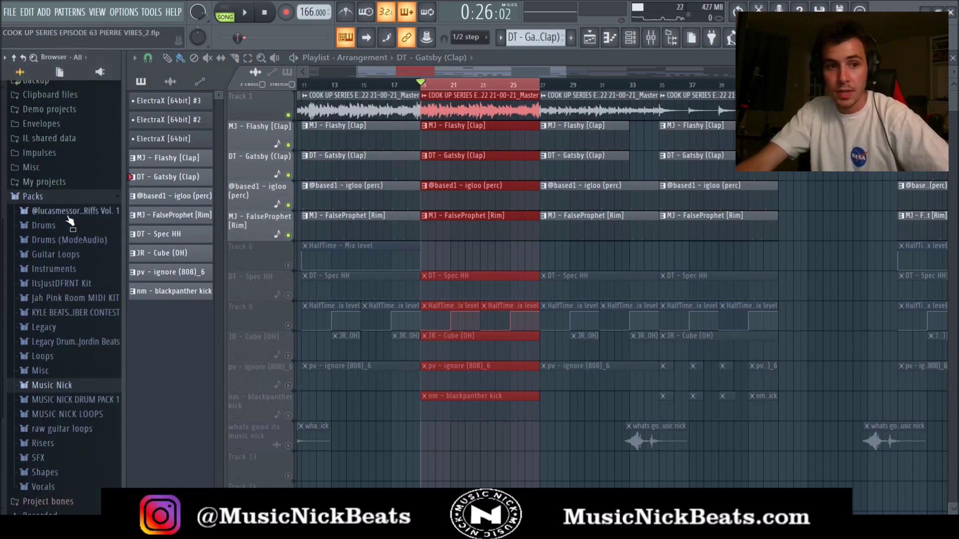
{"action": "left_click", "coordinate": [67, 386]}
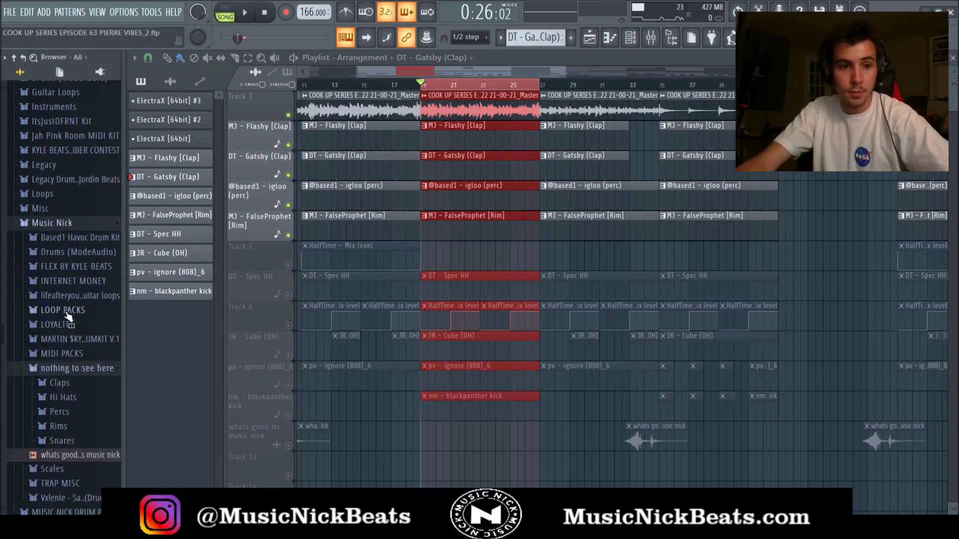
{"action": "left_click", "coordinate": [68, 369]}
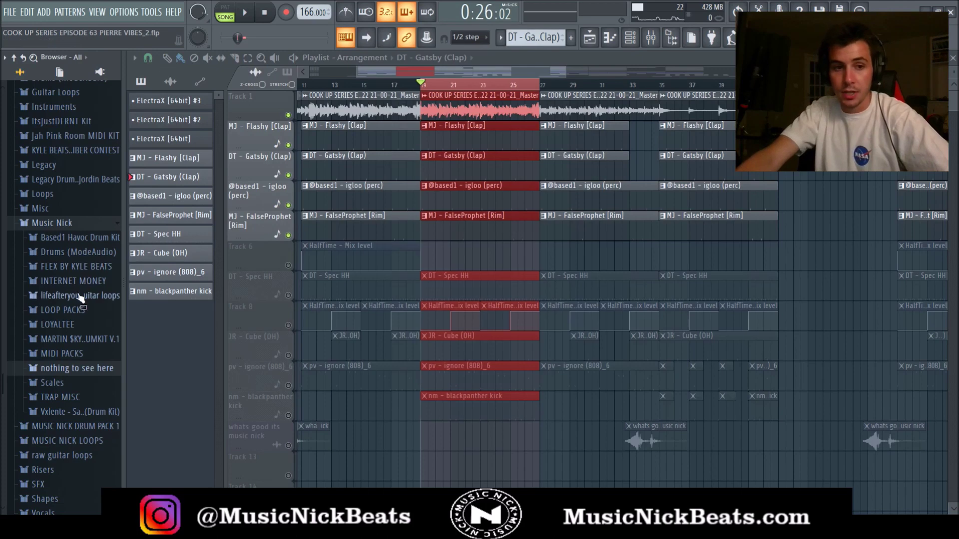
{"action": "left_click", "coordinate": [73, 280]}
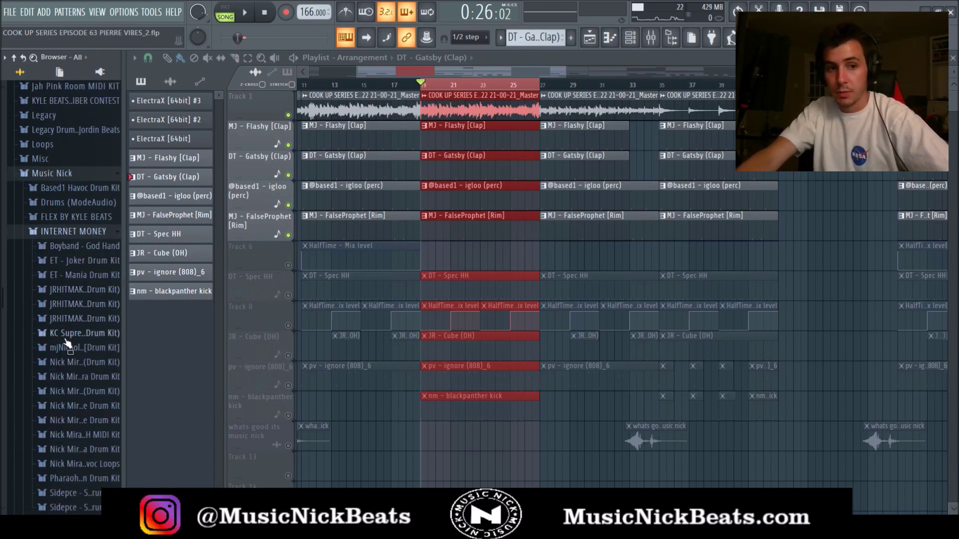
Audition the section with the percussion and rim, then unmute the DT - Spec HH playlist track.
{"action": "key", "text": "space"}
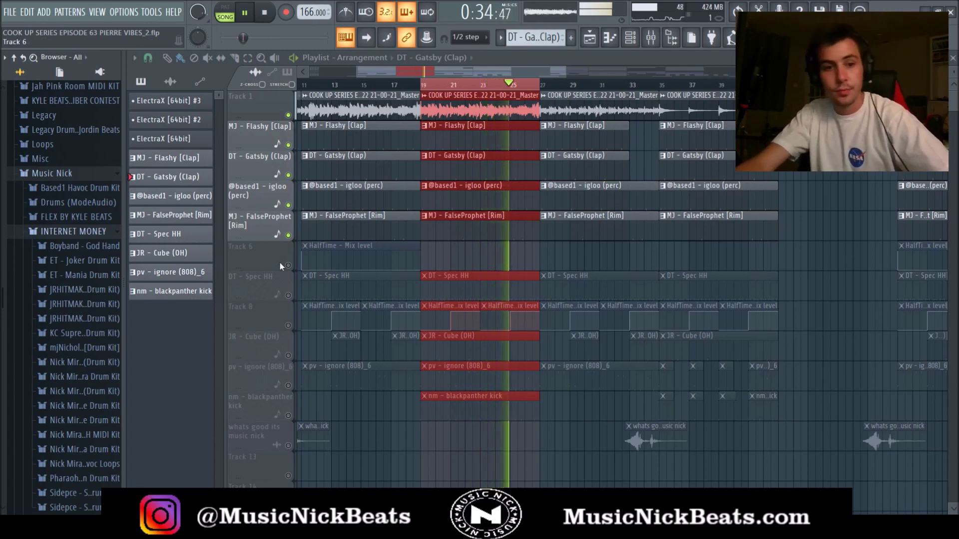
{"action": "key", "text": "space"}
{"action": "left_click", "coordinate": [289, 296]}
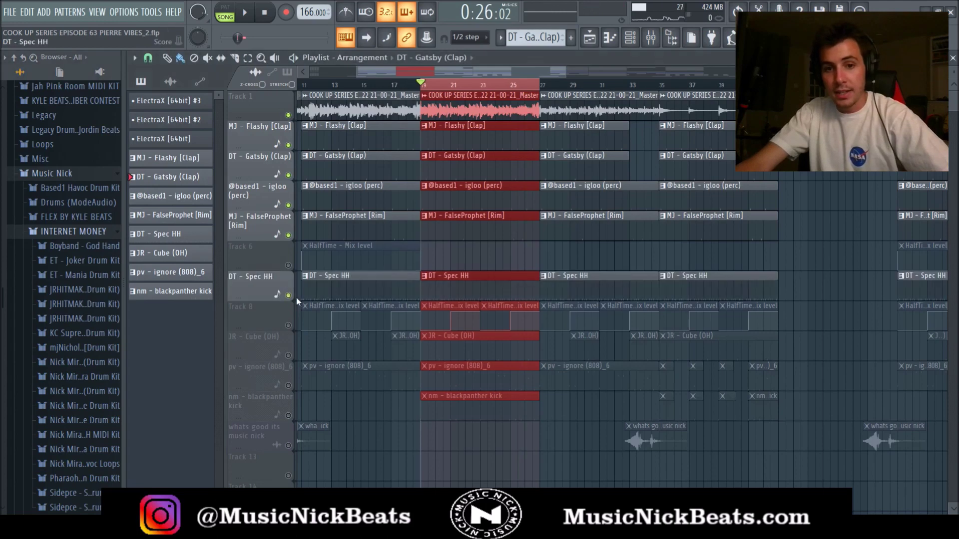
Examine the DT - Spec HH hi-hat pattern in the piano roll while playing it, then show its mixer track's effects.
{"action": "double_click", "coordinate": [452, 289]}
{"action": "scroll", "coordinate": [404, 306], "scroll_direction": "down", "scroll_amount": 3}
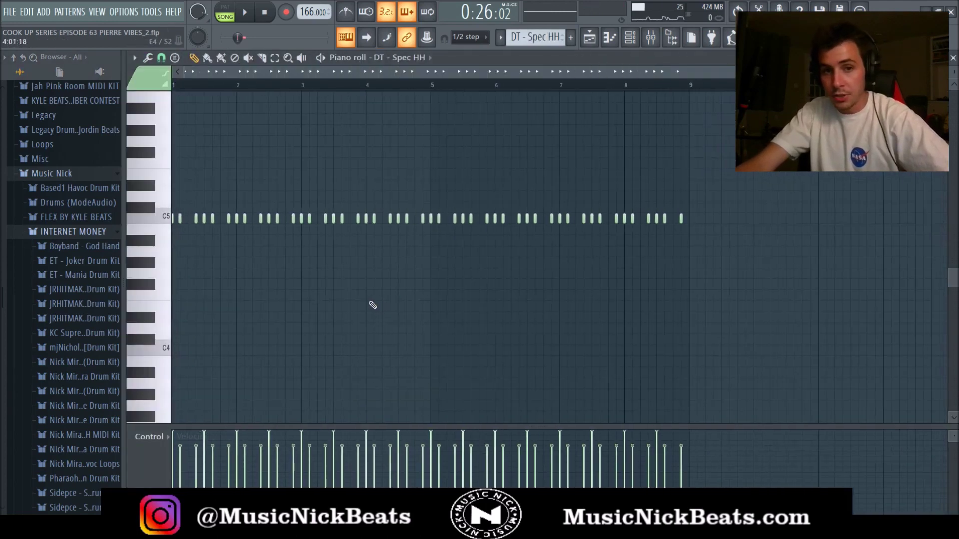
{"action": "key", "text": "space"}
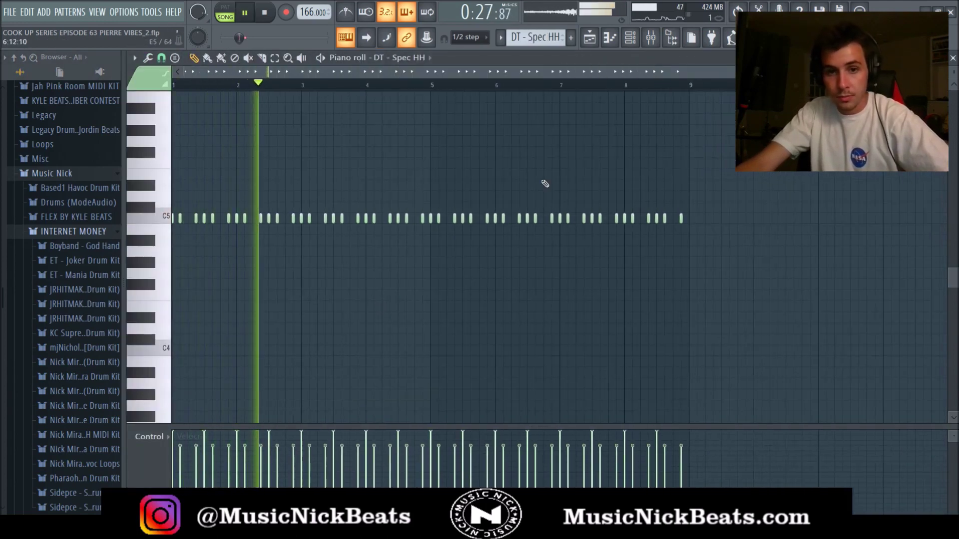
{"action": "key", "text": "Escape"}
{"action": "key", "text": "space"}
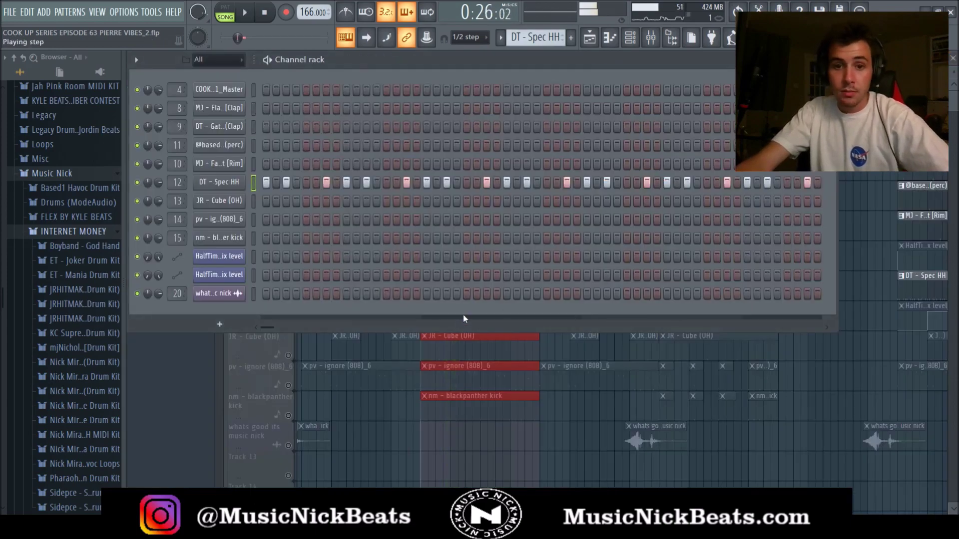
{"action": "key", "text": "F9"}
{"action": "left_click", "coordinate": [522, 291]}
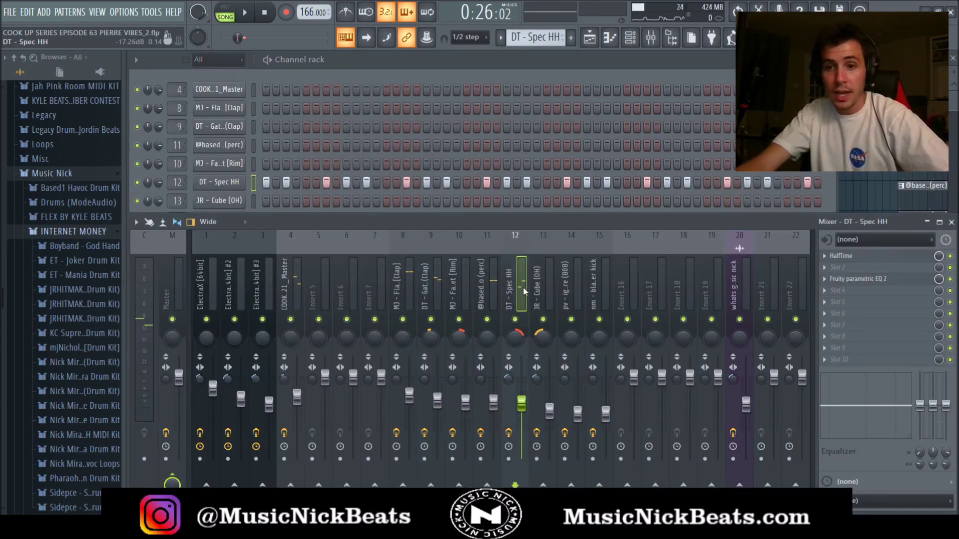
View the HalfTime effect's settings on the DT - Spec HH mixer track.
{"action": "left_click", "coordinate": [849, 256]}
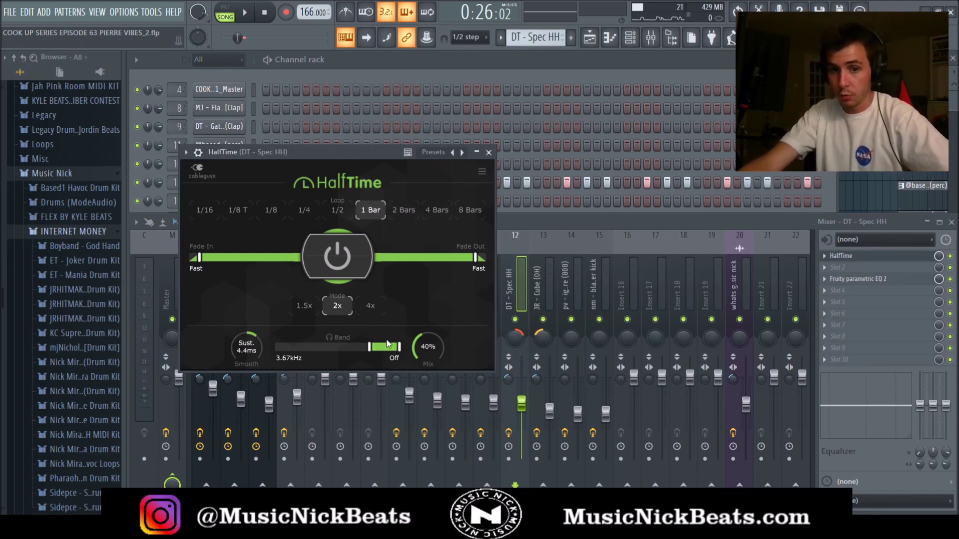
{"action": "left_click", "coordinate": [489, 152]}
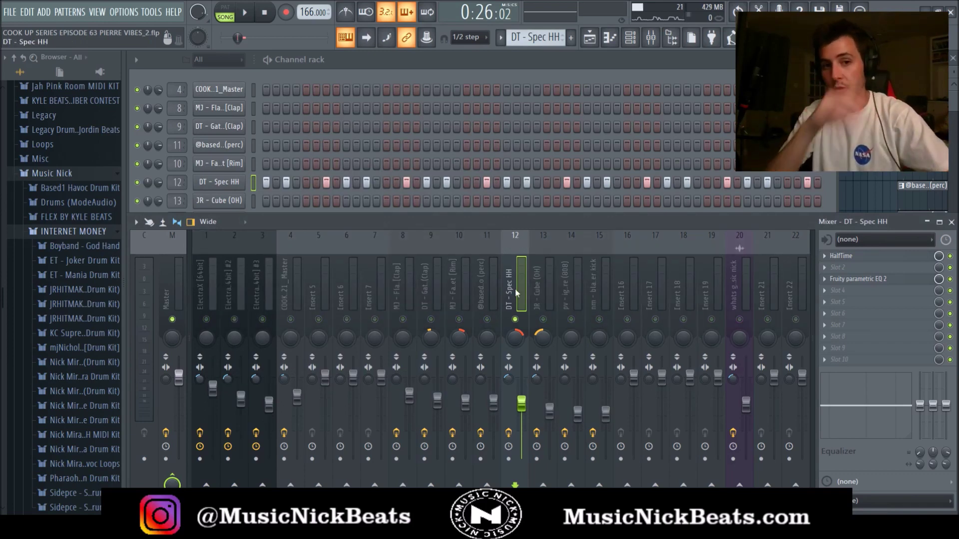
Play the section with the hi-hat and bring the percussion, rim, both claps and the COOK UP master melody back in on the mixer.
{"action": "key", "text": "space"}
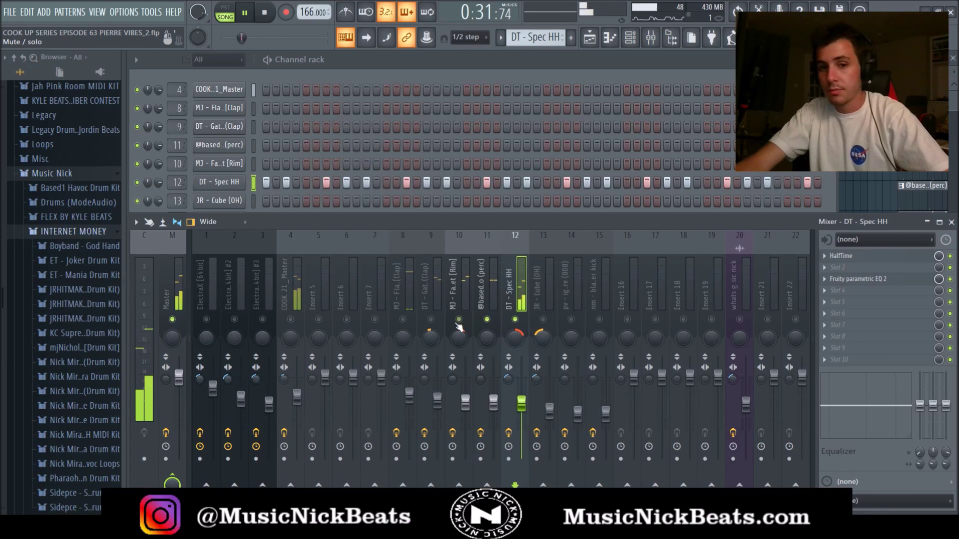
{"action": "left_click", "coordinate": [430, 320]}
{"action": "left_click", "coordinate": [402, 320]}
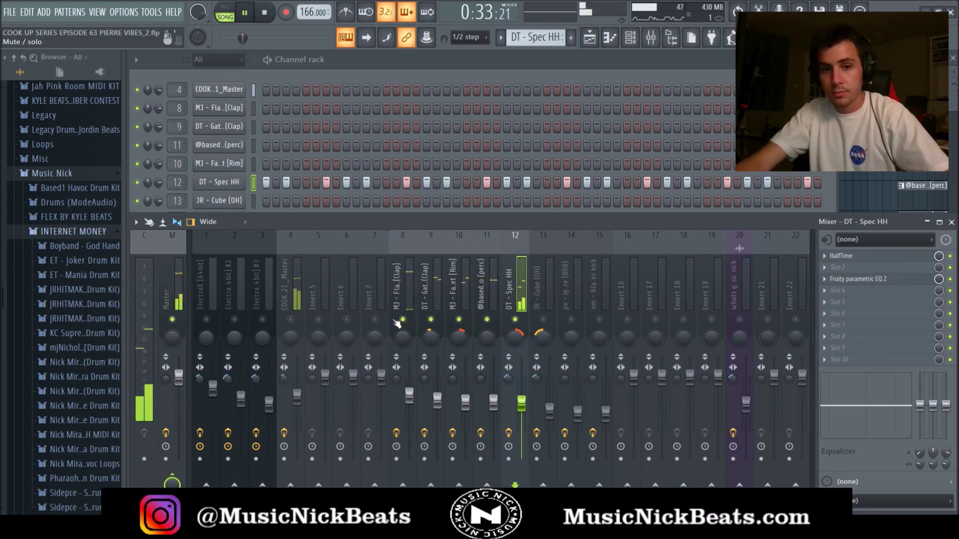
{"action": "left_click", "coordinate": [290, 319]}
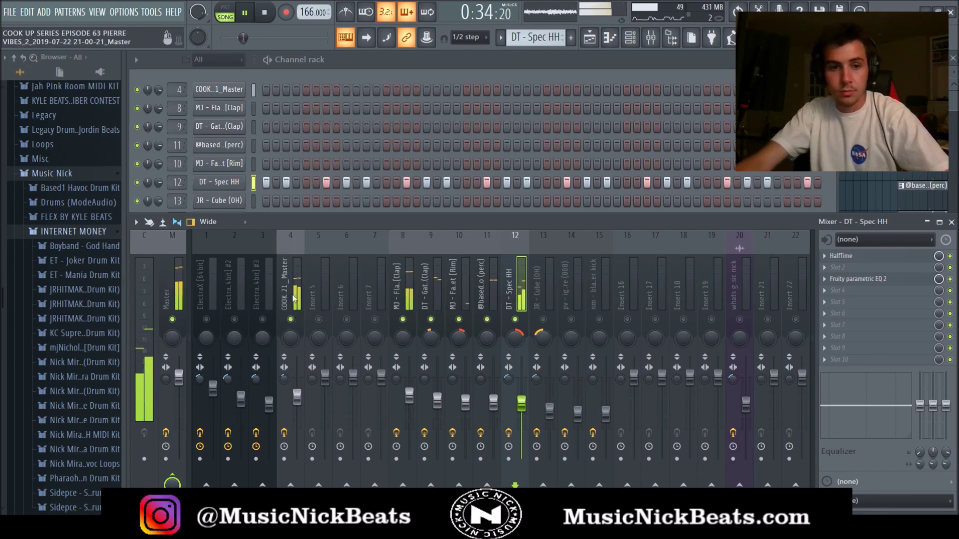
{"action": "left_click", "coordinate": [296, 398]}
{"action": "left_click", "coordinate": [264, 17]}
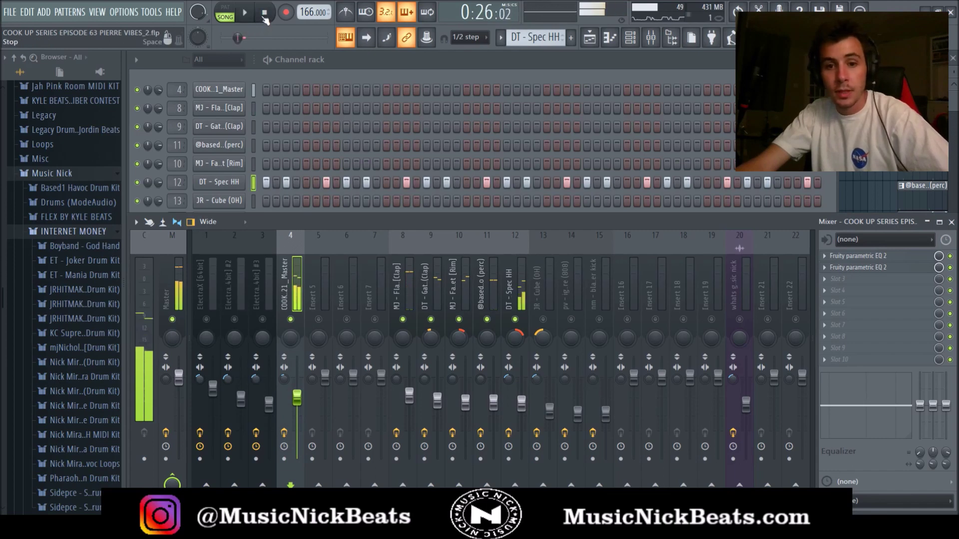
Unmute the JR - Cube (OH) mixer track and view its HalfTime effect's settings.
{"action": "left_click", "coordinate": [544, 317]}
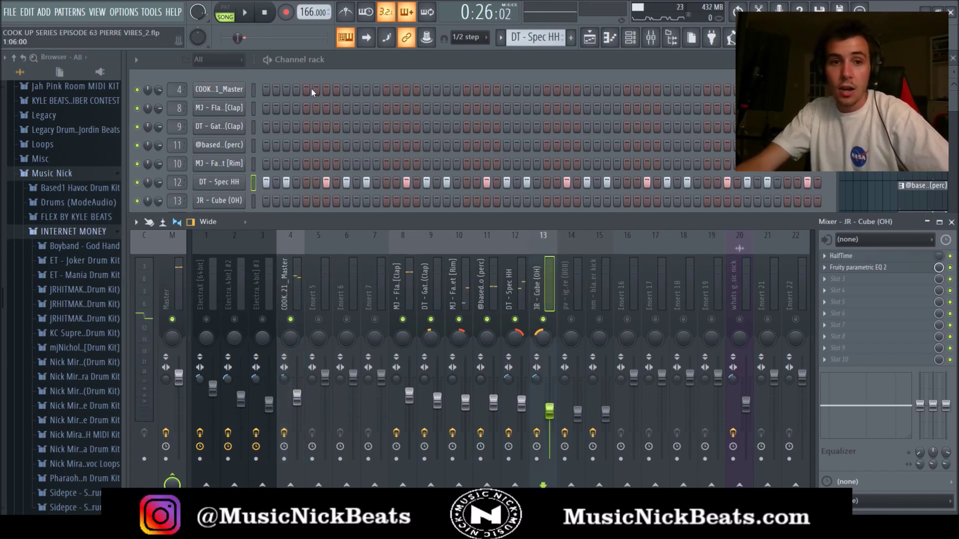
{"action": "left_click", "coordinate": [860, 258]}
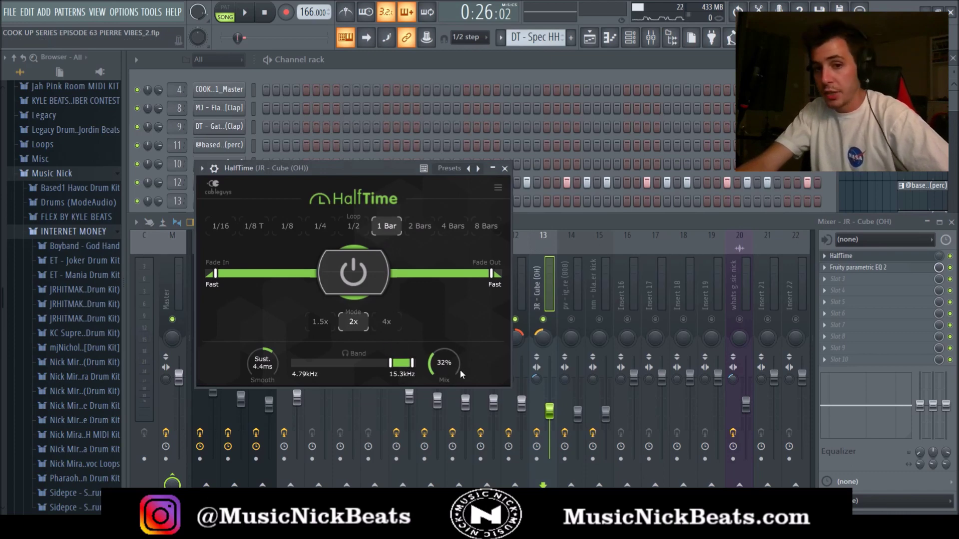
{"action": "left_click", "coordinate": [504, 169]}
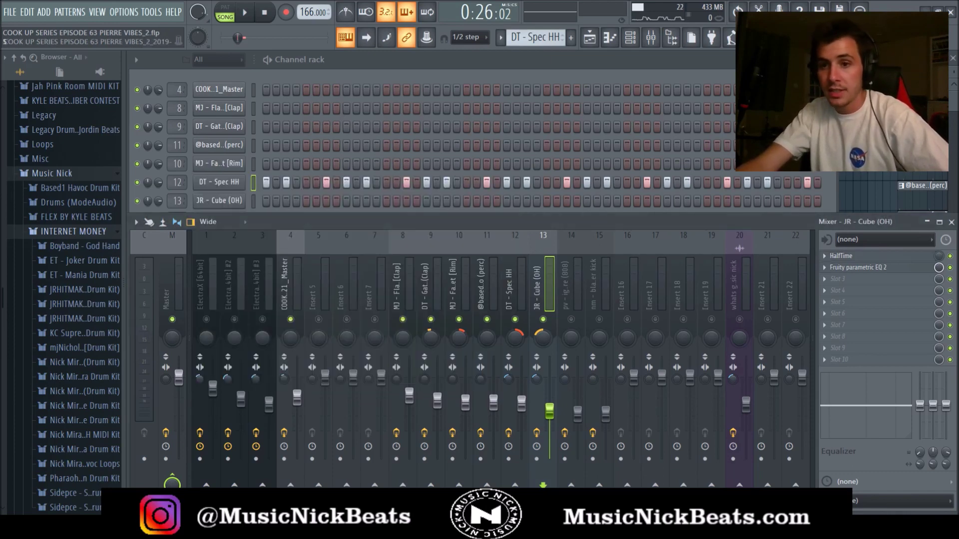
Unmute Track 8 with the HalfTime mix automation and the JR - Cube (OH) track in the playlist.
{"action": "key", "text": "F5"}
{"action": "left_click", "coordinate": [288, 327]}
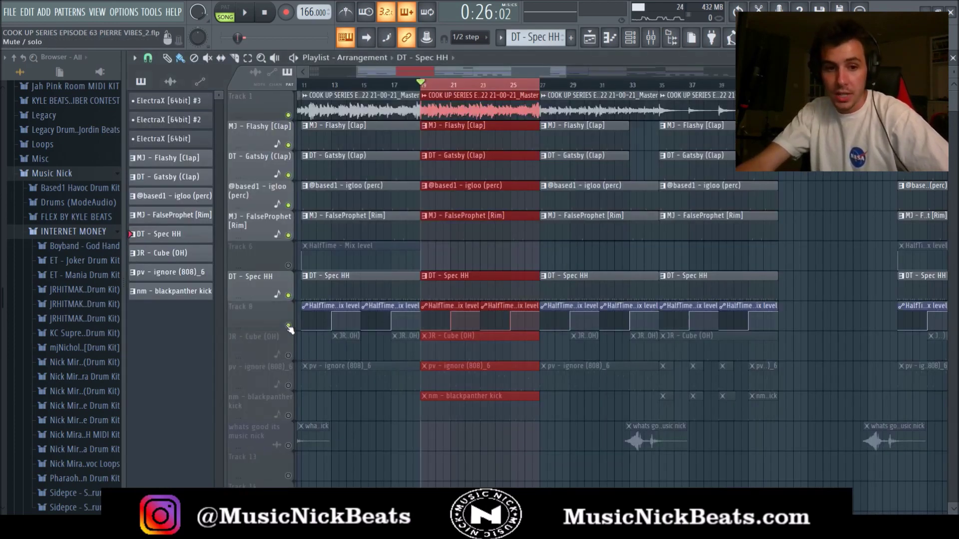
{"action": "left_click", "coordinate": [288, 356]}
{"action": "scroll", "coordinate": [479, 309], "scroll_direction": "up", "scroll_amount": 2}
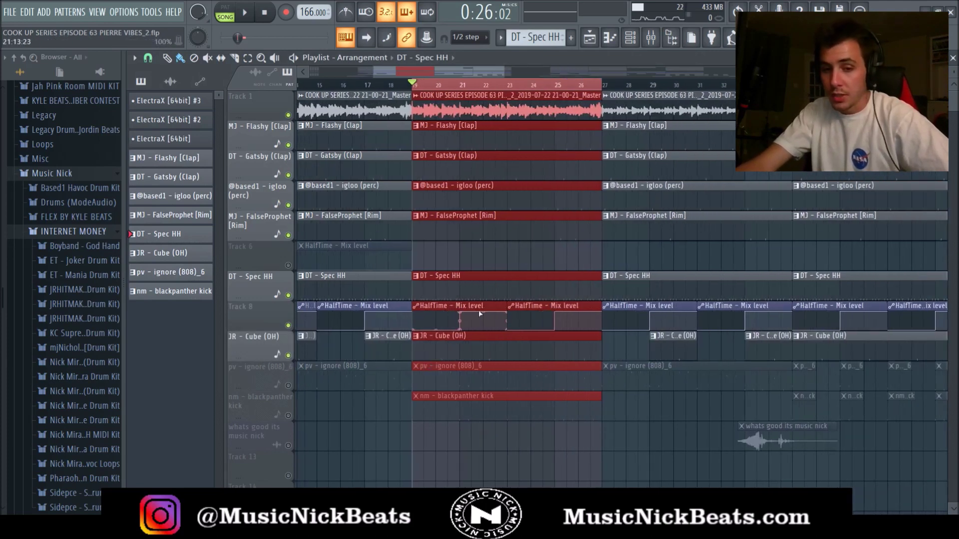
Audition the JR - Cube (OH) open hat on its own with its Track 8 HalfTime automation.
{"action": "right_click", "coordinate": [289, 326]}
{"action": "left_click", "coordinate": [288, 356]}
{"action": "key", "text": "space"}
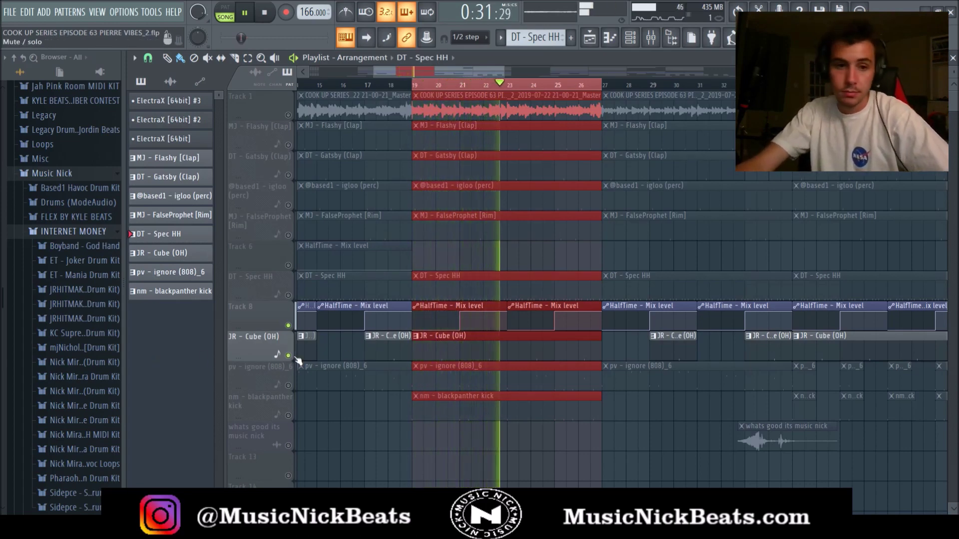
{"action": "key", "text": "space"}
Unmute DT - Spec HH and its Track 6 HalfTime automation, and place the playhead at bar 11.
{"action": "left_click", "coordinate": [288, 295]}
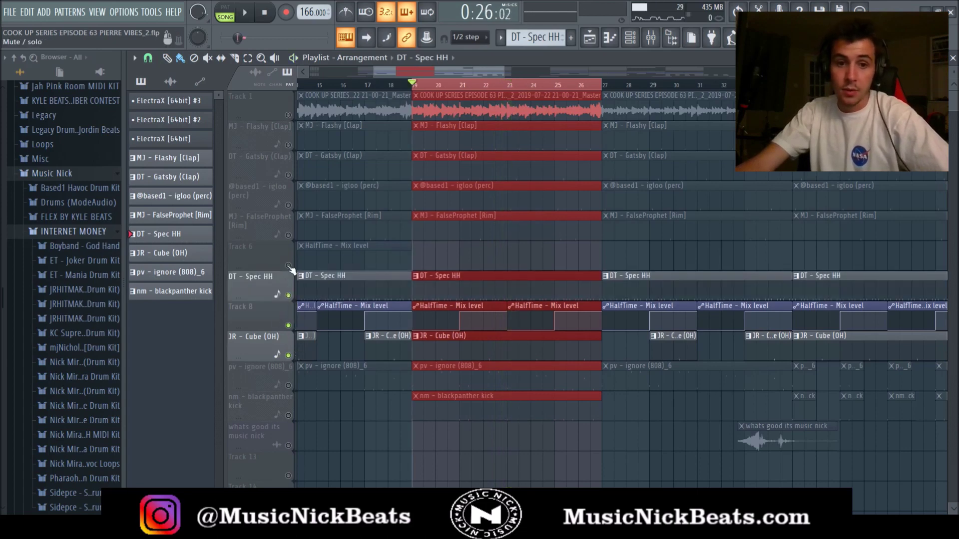
{"action": "left_click", "coordinate": [288, 265]}
{"action": "scroll", "coordinate": [380, 88], "scroll_direction": "left", "scroll_amount": 6}
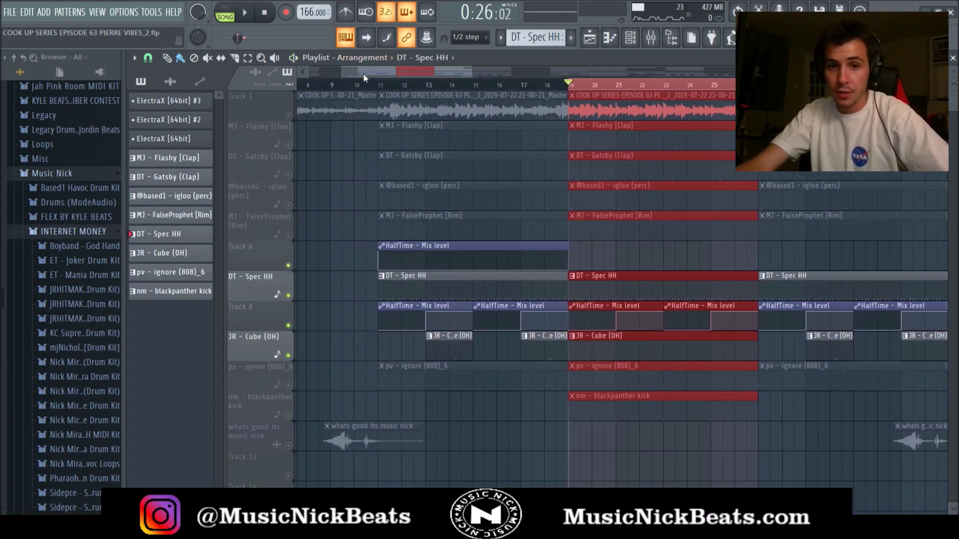
{"action": "left_click", "coordinate": [381, 86]}
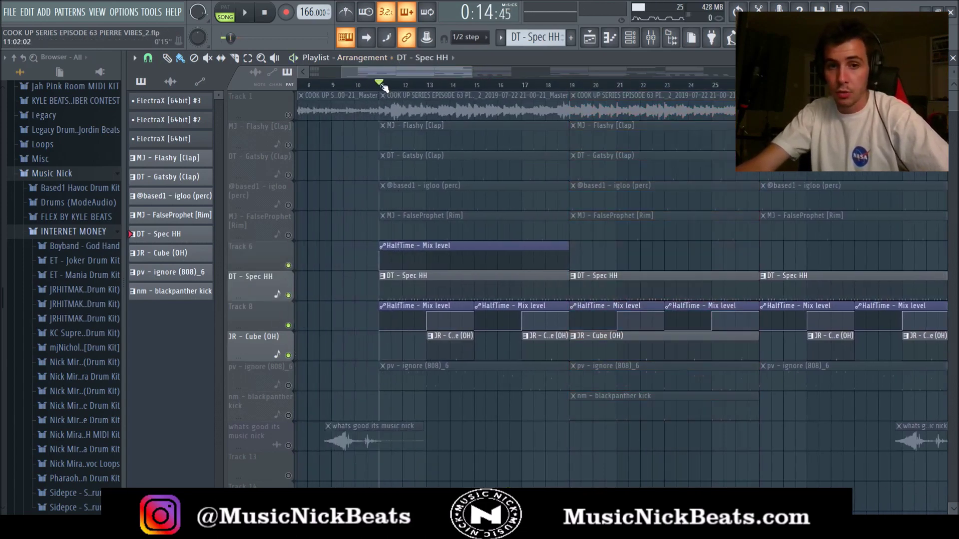
Audition only DT - Spec HH with its Track 6 automation from bar 11, and again from bar 19.
{"action": "right_click", "coordinate": [288, 266]}
{"action": "left_click", "coordinate": [288, 296]}
{"action": "key", "text": "space"}
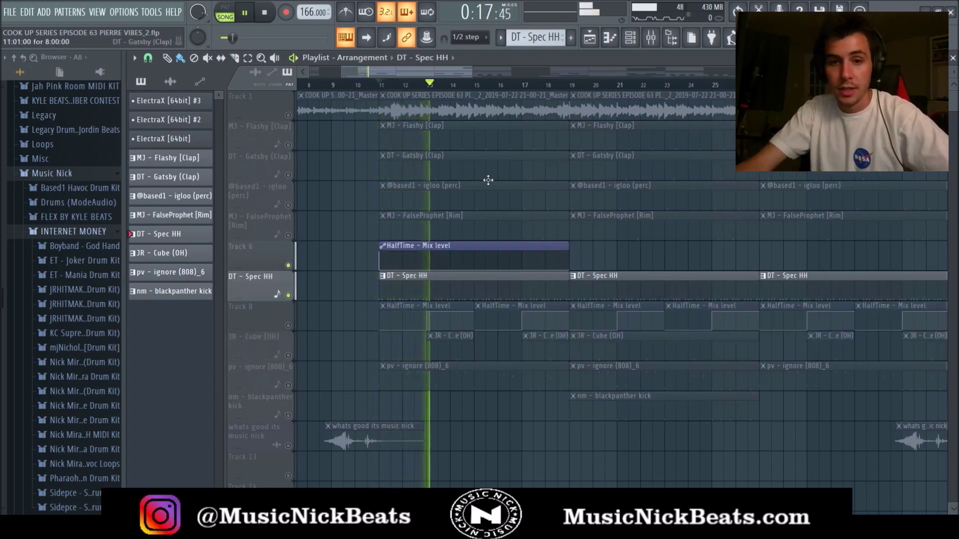
{"action": "left_click", "coordinate": [572, 88]}
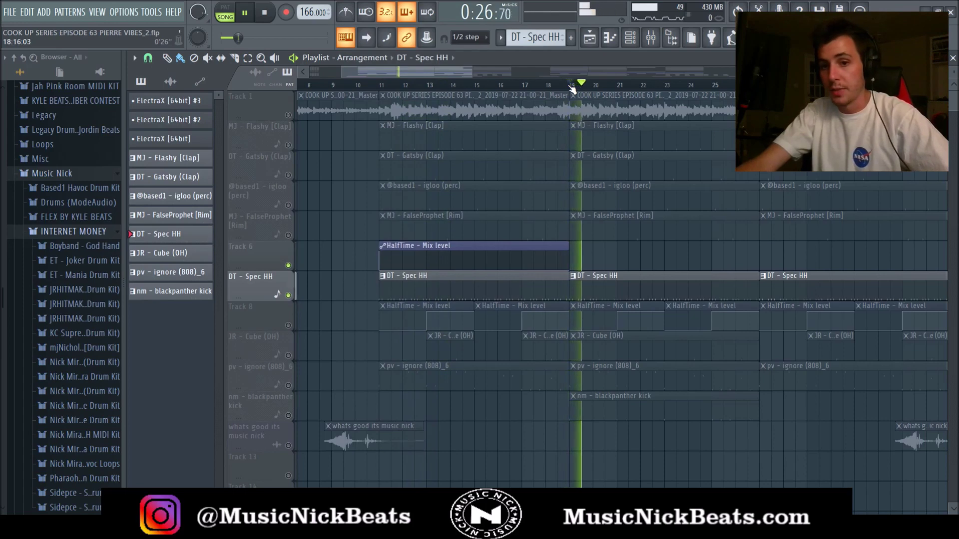
Unmute Track 8 and JR - Cube (OH) in the playlist during playback, then stop playback.
{"action": "scroll", "coordinate": [388, 349], "scroll_direction": "down", "scroll_amount": 2}
{"action": "left_click", "coordinate": [288, 325]}
{"action": "left_click", "coordinate": [288, 356]}
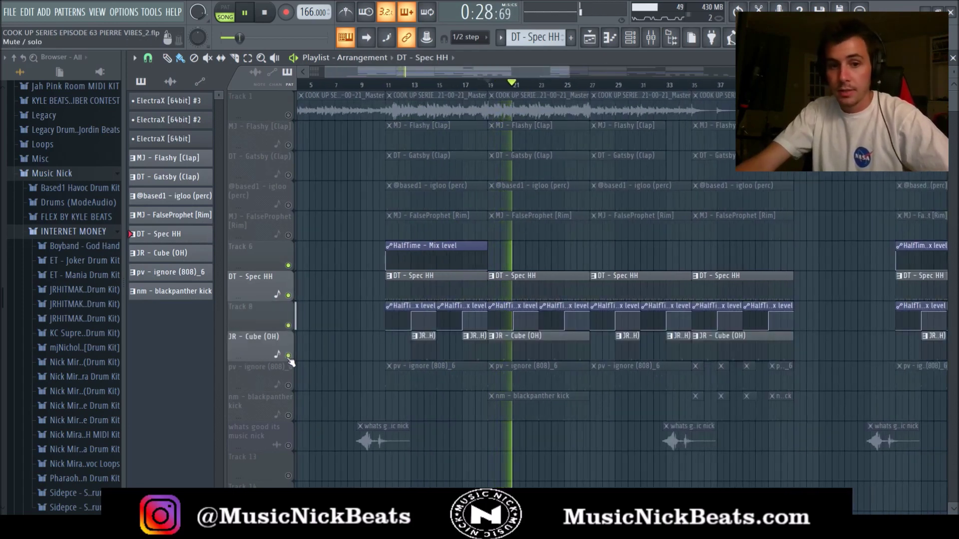
{"action": "key", "text": "space"}
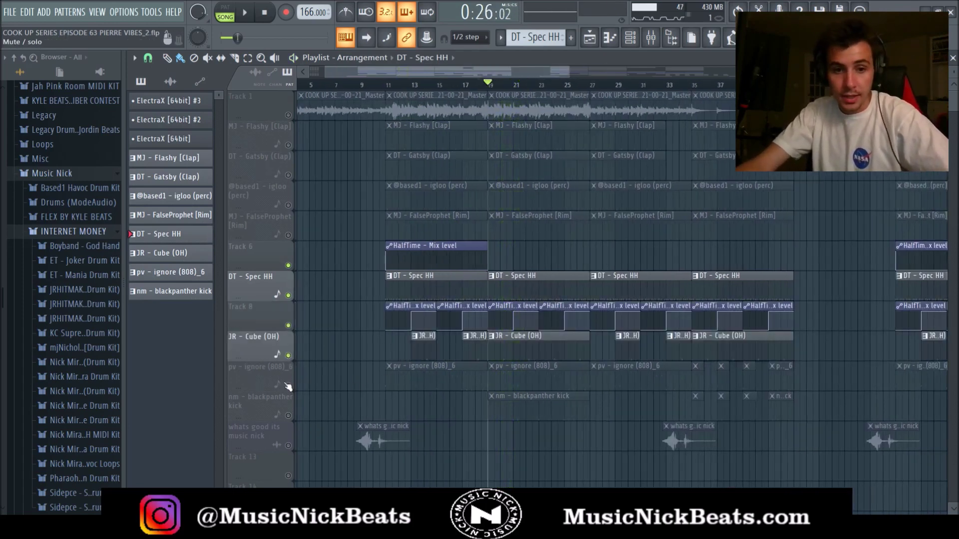
Solo the pv - ignore (808)_6 playlist track and look through the 808s folder of the Pharaoh drum kit.
{"action": "right_click", "coordinate": [288, 386]}
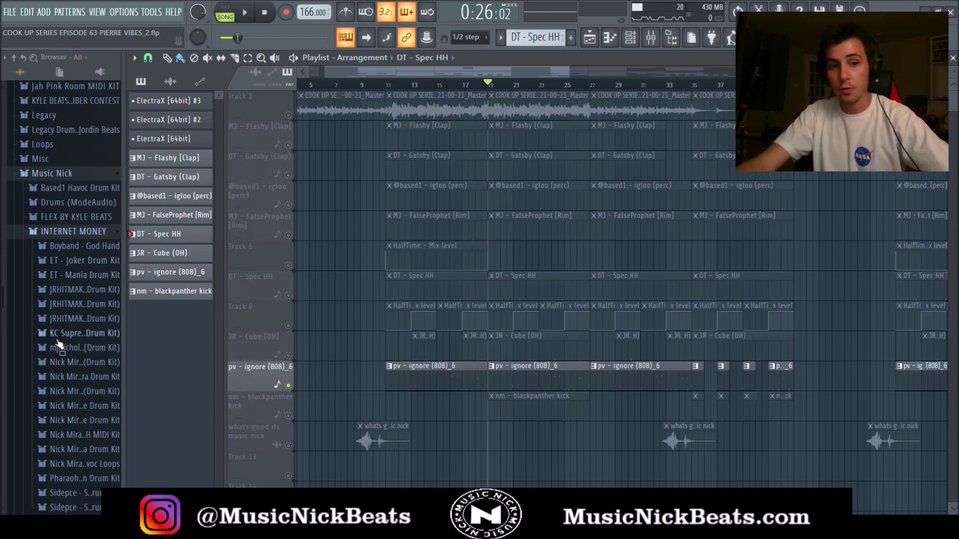
{"action": "scroll", "coordinate": [85, 274], "scroll_direction": "down", "scroll_amount": 4}
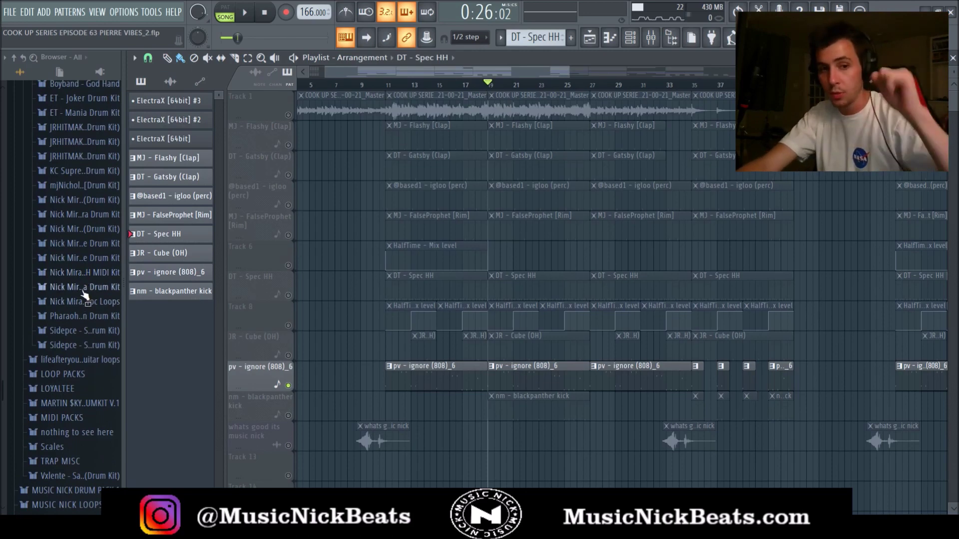
{"action": "left_click", "coordinate": [98, 317]}
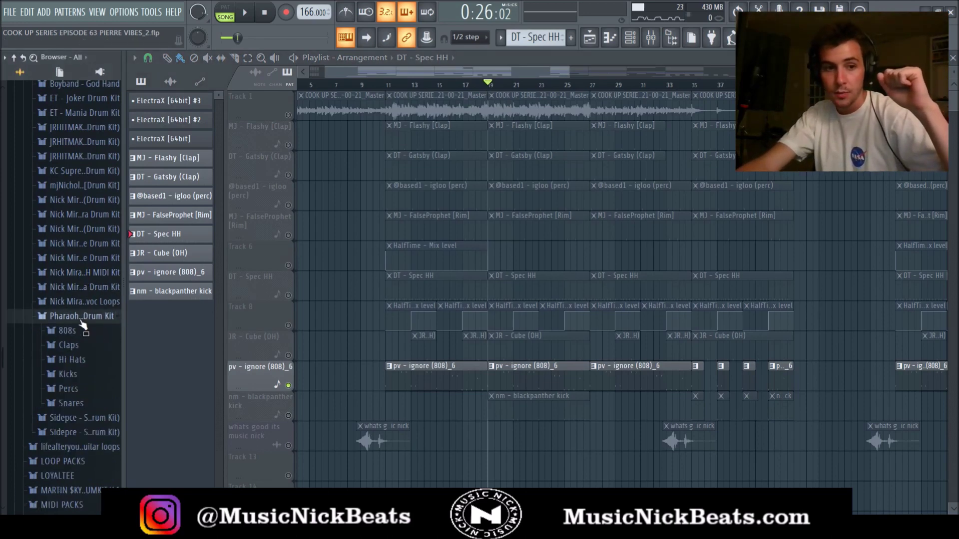
{"action": "left_click", "coordinate": [73, 331]}
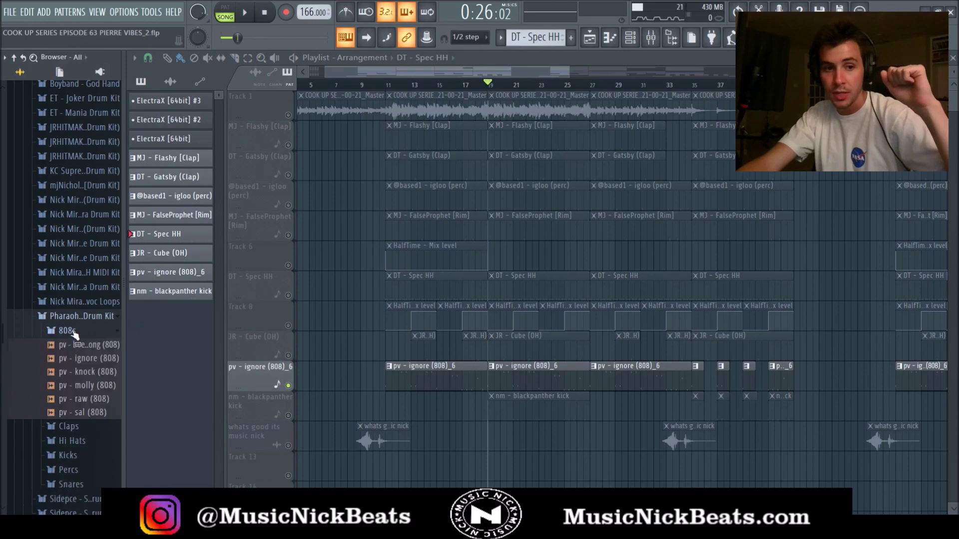
{"action": "left_click", "coordinate": [82, 316]}
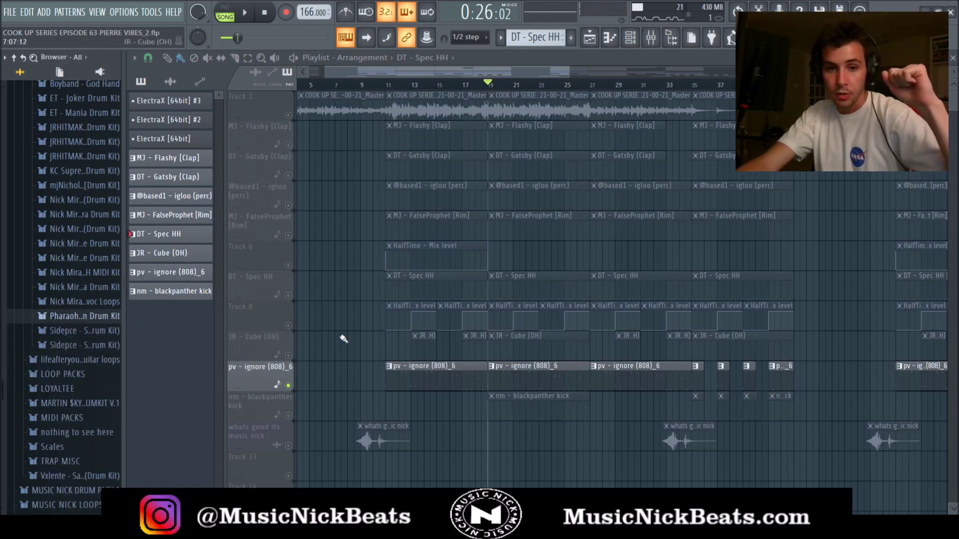
Examine the pv - ignore (808)_6 note pattern in the piano roll.
{"action": "double_click", "coordinate": [407, 378]}
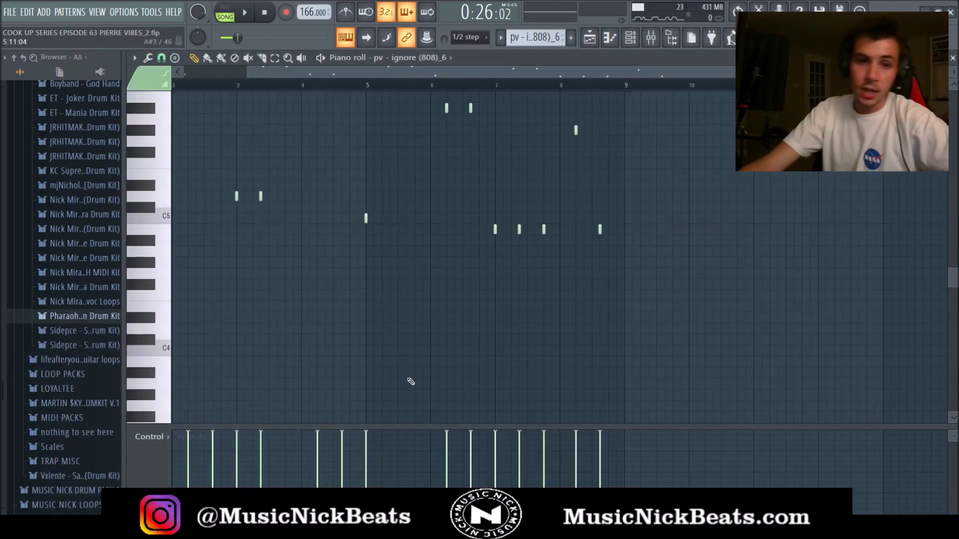
{"action": "scroll", "coordinate": [407, 381], "scroll_direction": "left", "scroll_amount": 1}
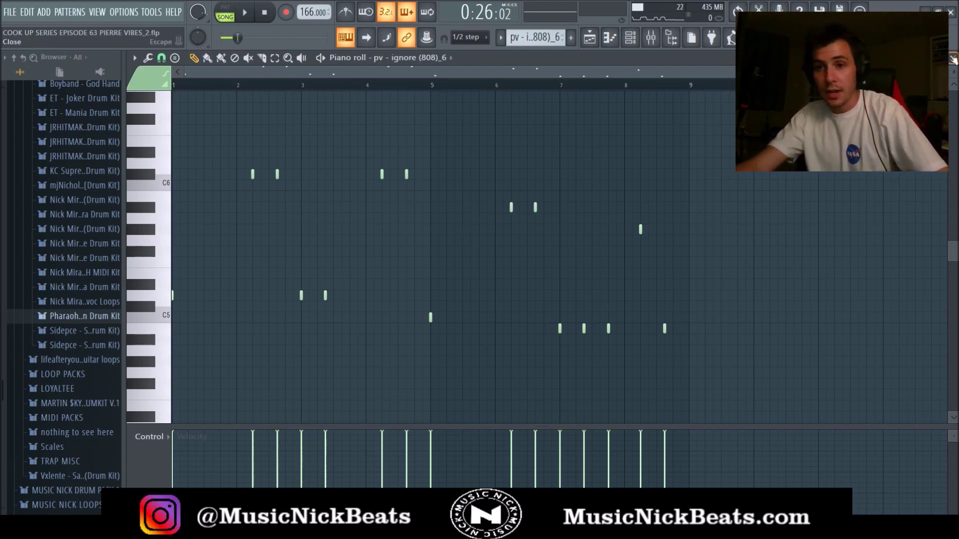
{"action": "left_click", "coordinate": [953, 59]}
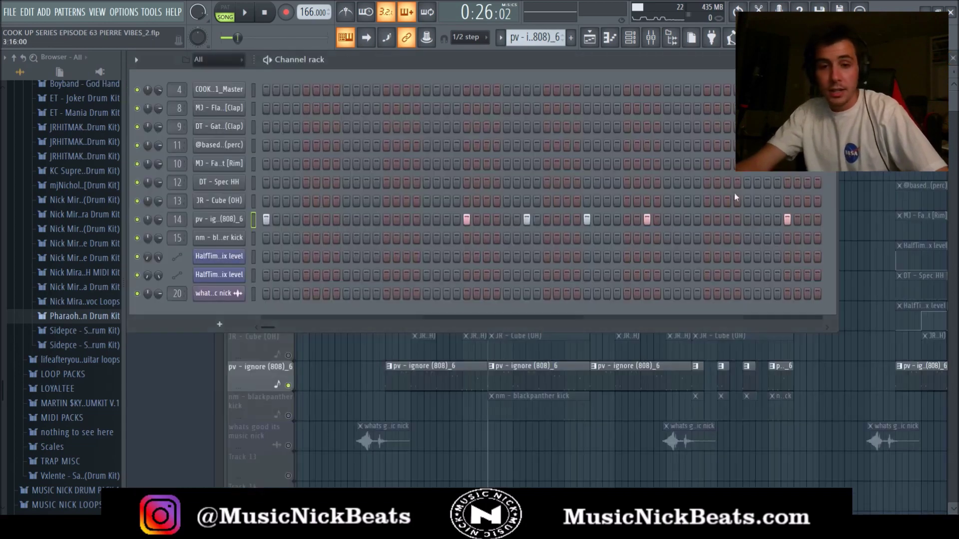
Unmute the nm - blackpanther kick playlist track and examine its note pattern in the piano roll.
{"action": "left_click", "coordinate": [288, 416]}
{"action": "double_click", "coordinate": [506, 408]}
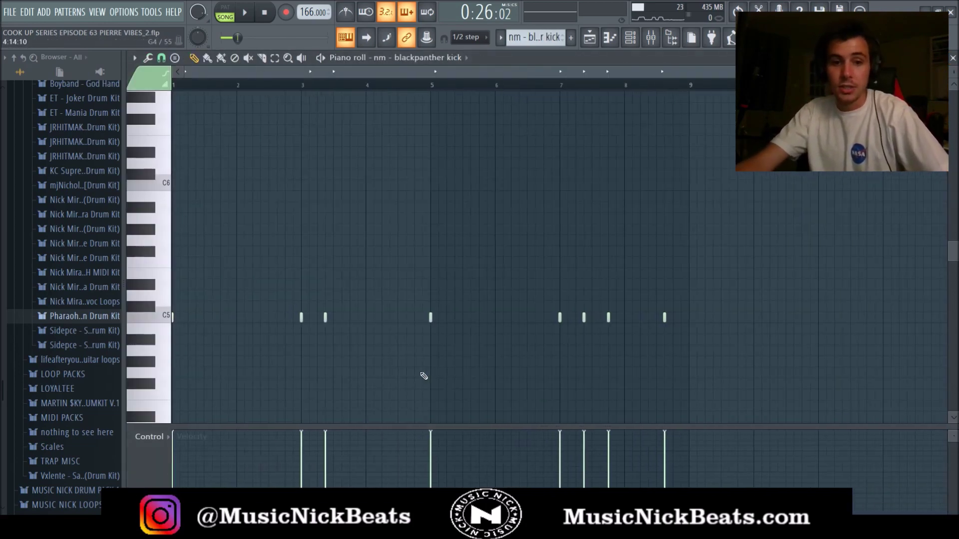
{"action": "left_click", "coordinate": [953, 58]}
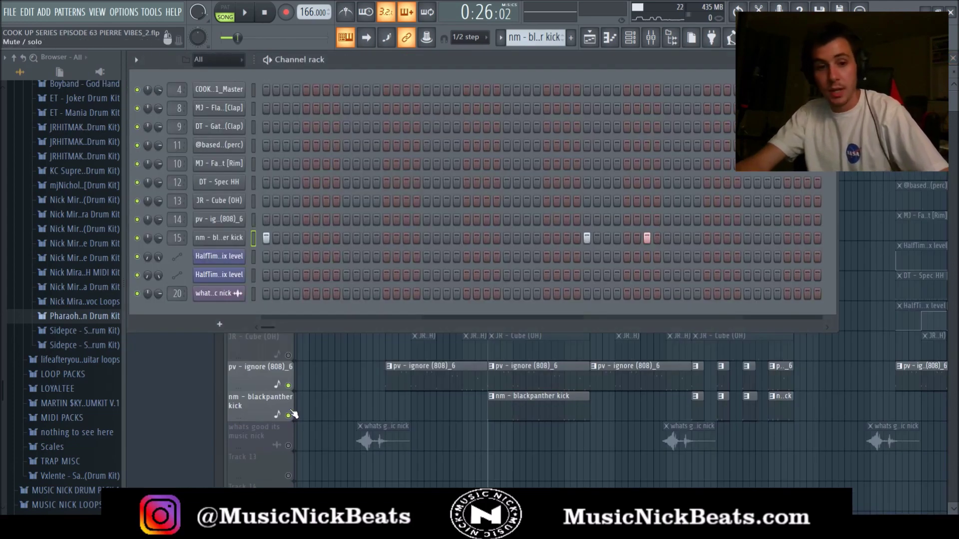
Unmute every drum and automation track in the playlist, from MJ - Flashy [Clap] down to nm - blackpanther kick.
{"action": "right_click", "coordinate": [289, 355]}
{"action": "left_click", "coordinate": [289, 385]}
{"action": "left_click", "coordinate": [289, 415]}
{"action": "left_click", "coordinate": [288, 325]}
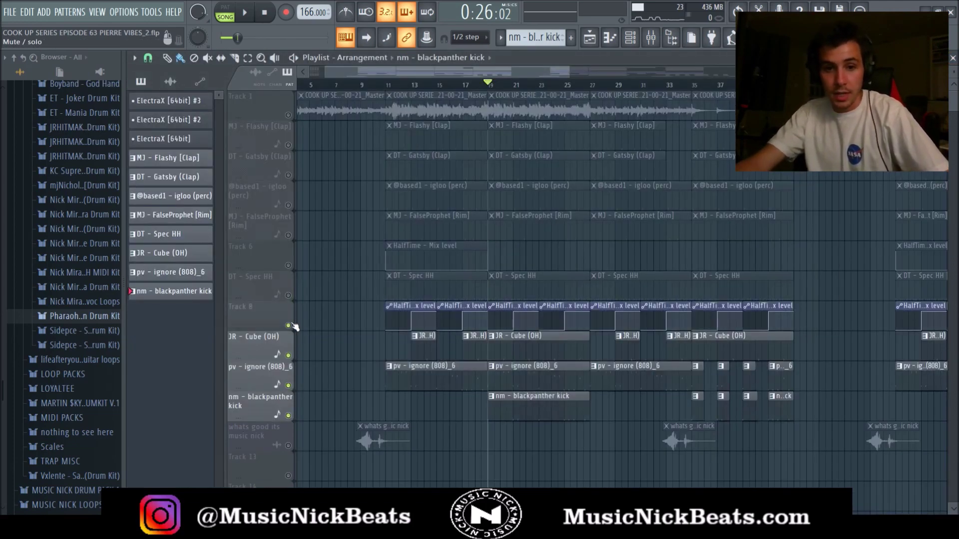
{"action": "left_click", "coordinate": [288, 296]}
{"action": "left_click", "coordinate": [288, 265]}
{"action": "left_click", "coordinate": [288, 235]}
{"action": "left_click", "coordinate": [288, 206]}
{"action": "left_click", "coordinate": [288, 175]}
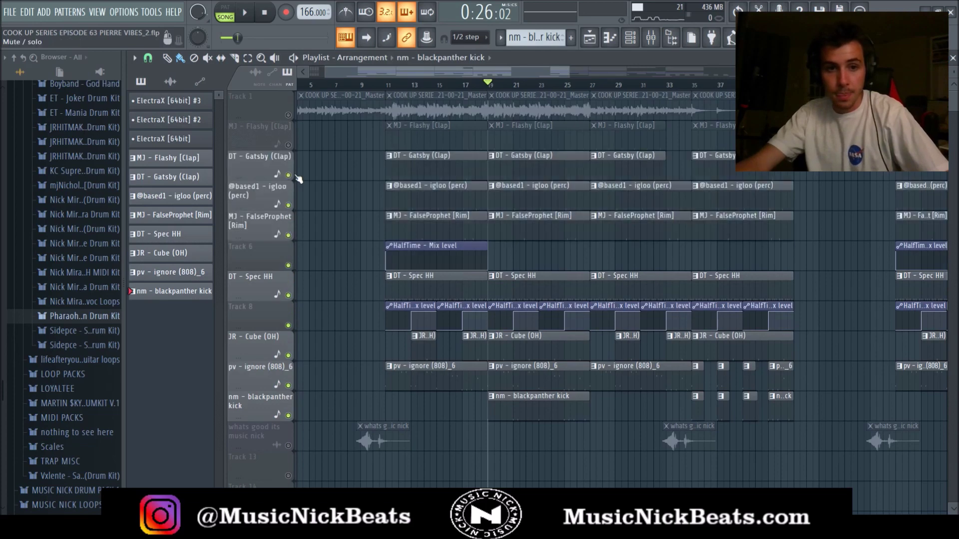
{"action": "left_click", "coordinate": [288, 146]}
Unmute the pv - ignore (808)_6 and nm - blackpanther kick tracks in the mixer.
{"action": "key", "text": "space"}
{"action": "key", "text": "space"}
{"action": "key", "text": "F9"}
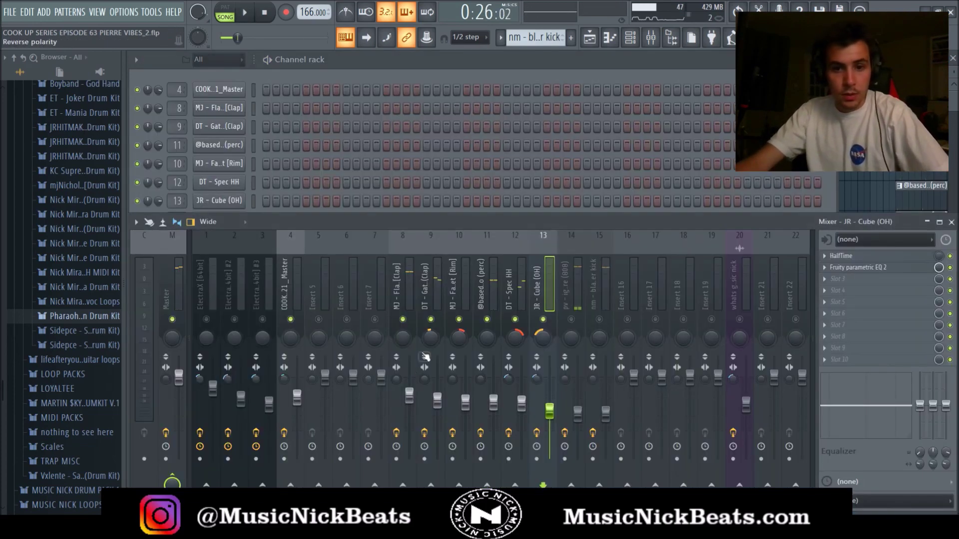
{"action": "left_click", "coordinate": [571, 319]}
{"action": "left_click", "coordinate": [598, 319]}
Play the beat with all drums and follow its arrangement in the playlist.
{"action": "key", "text": "space"}
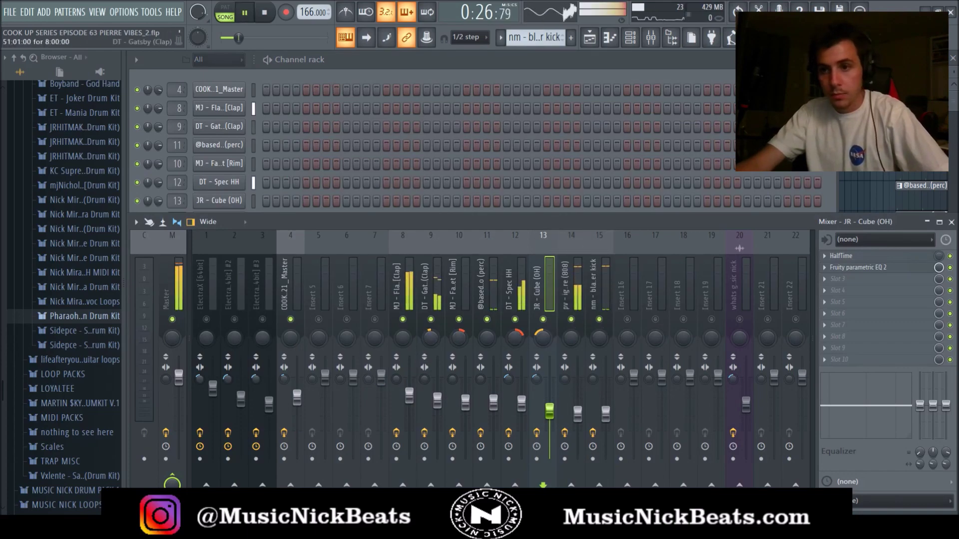
{"action": "key", "text": "F5"}
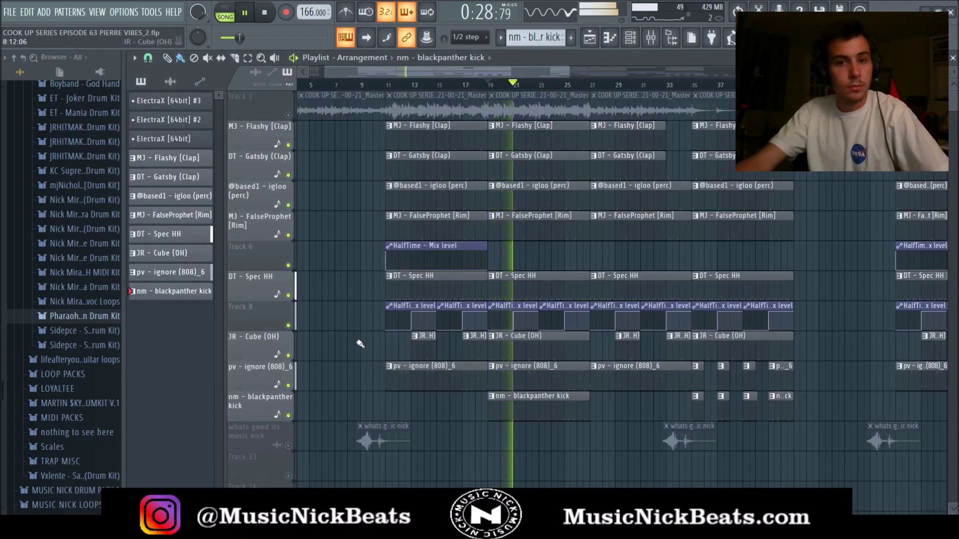
{"action": "scroll", "coordinate": [384, 350], "scroll_direction": "down", "scroll_amount": 2}
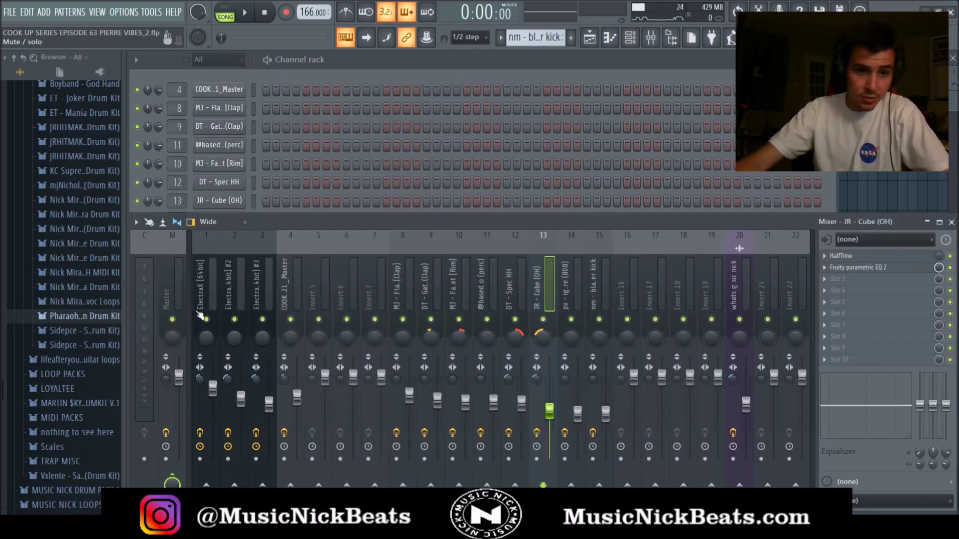
Examine the Master track's effects in the mixer: both Fruity parametric EQ 2 instances and the Fruity soft clipper.
{"action": "left_click", "coordinate": [170, 300]}
{"action": "left_click", "coordinate": [845, 256]}
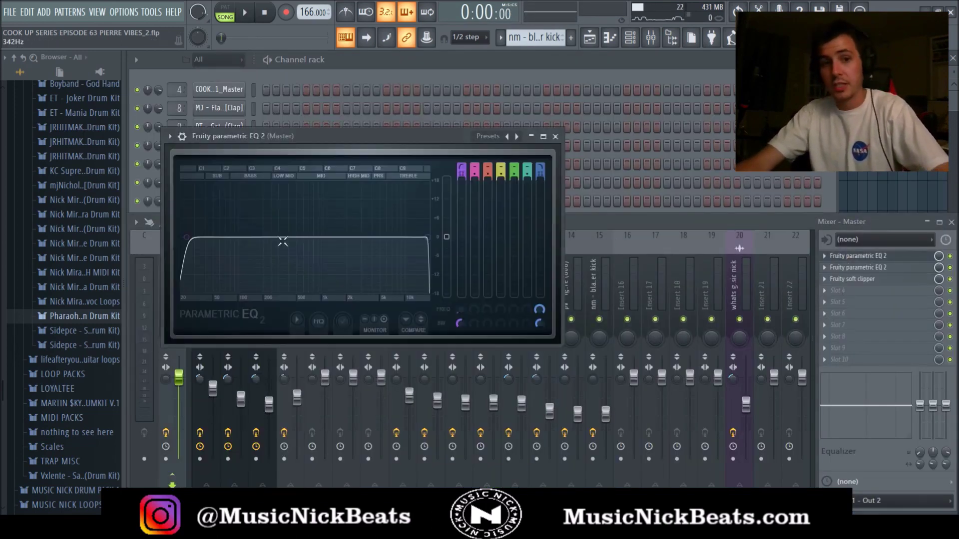
{"action": "left_click", "coordinate": [556, 137]}
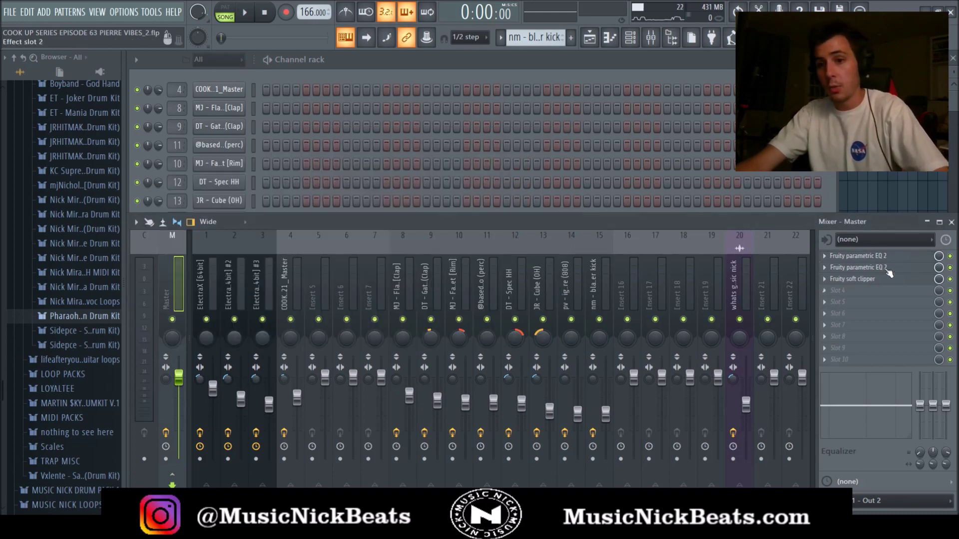
{"action": "left_click", "coordinate": [888, 269]}
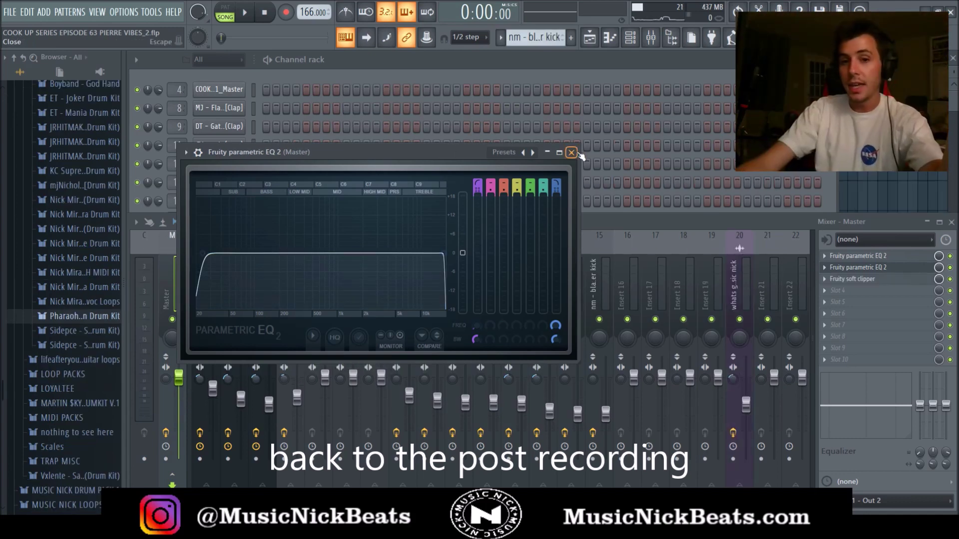
{"action": "left_click", "coordinate": [571, 152]}
{"action": "left_click", "coordinate": [851, 278]}
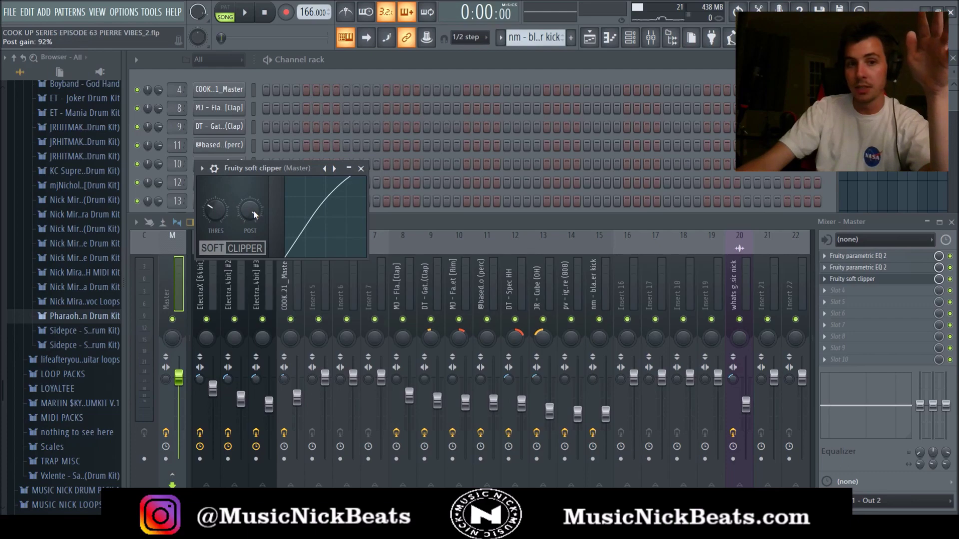
{"action": "left_click", "coordinate": [361, 168]}
Examine the first half of the playlist arrangement, from the intro through the drum, HalfTime and 808 sections up to bar 43.
{"action": "key", "text": "F5"}
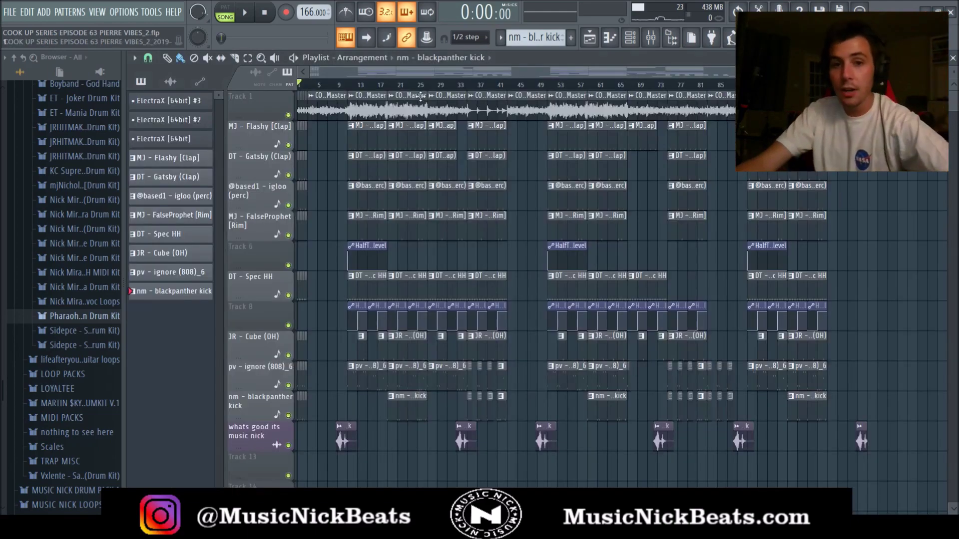
{"action": "scroll", "coordinate": [343, 154], "scroll_direction": "up", "scroll_amount": 5}
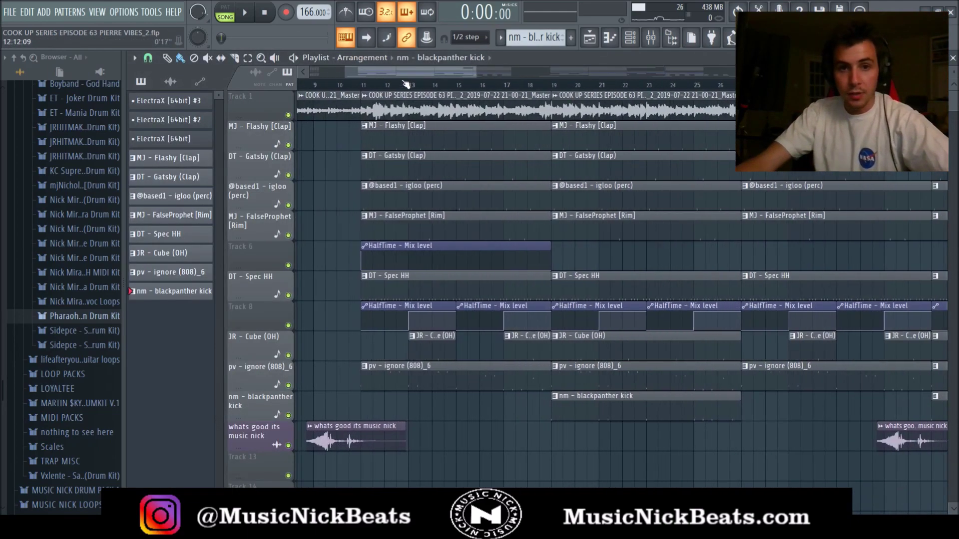
{"action": "left_click_drag", "start_coordinate": [398, 74], "coordinate": [352, 74]}
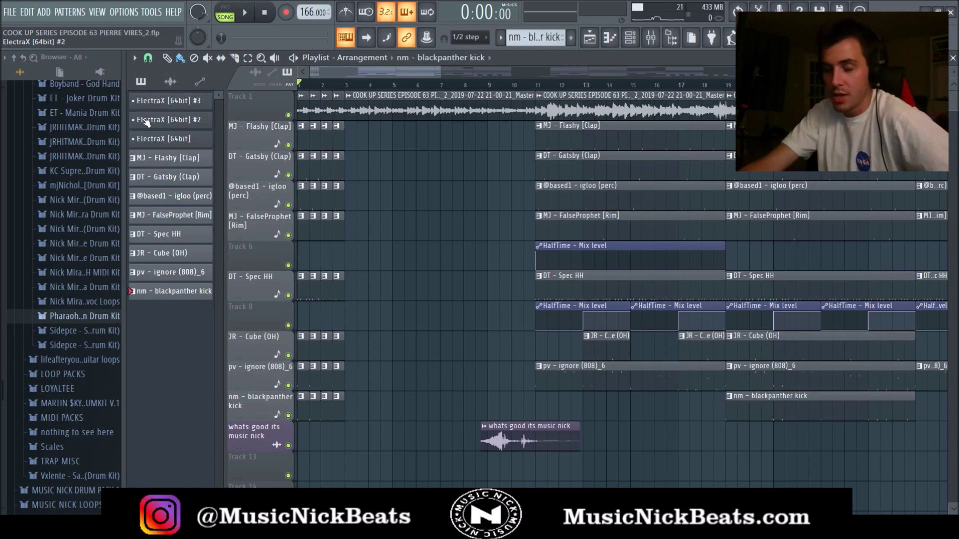
{"action": "scroll", "coordinate": [321, 325], "scroll_direction": "down", "scroll_amount": 2}
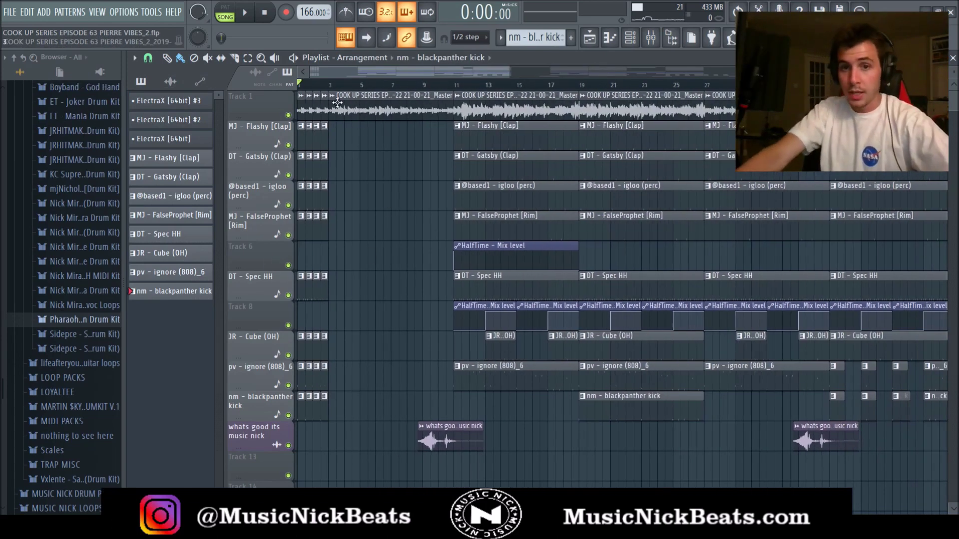
{"action": "scroll", "coordinate": [404, 167], "scroll_direction": "down", "scroll_amount": 2}
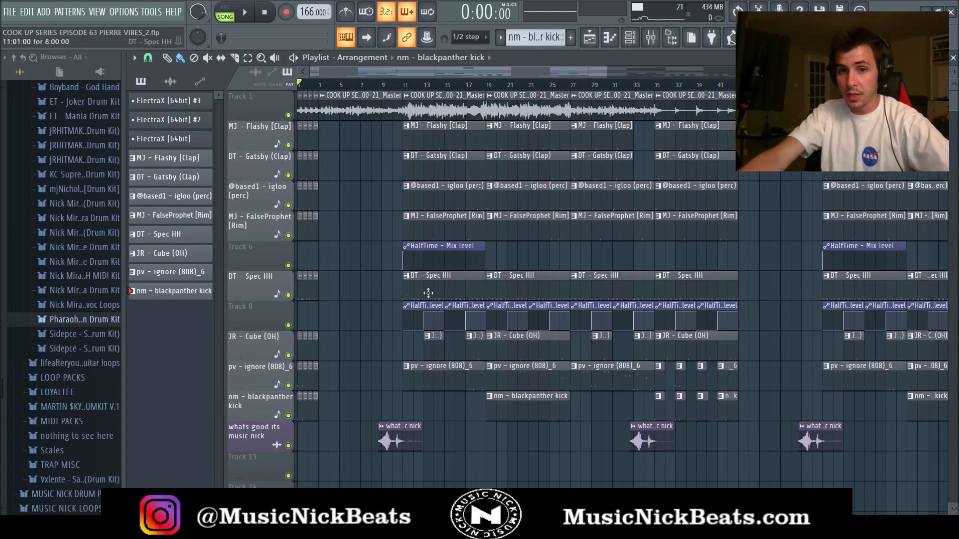
{"action": "scroll", "coordinate": [443, 268], "scroll_direction": "up", "scroll_amount": 4}
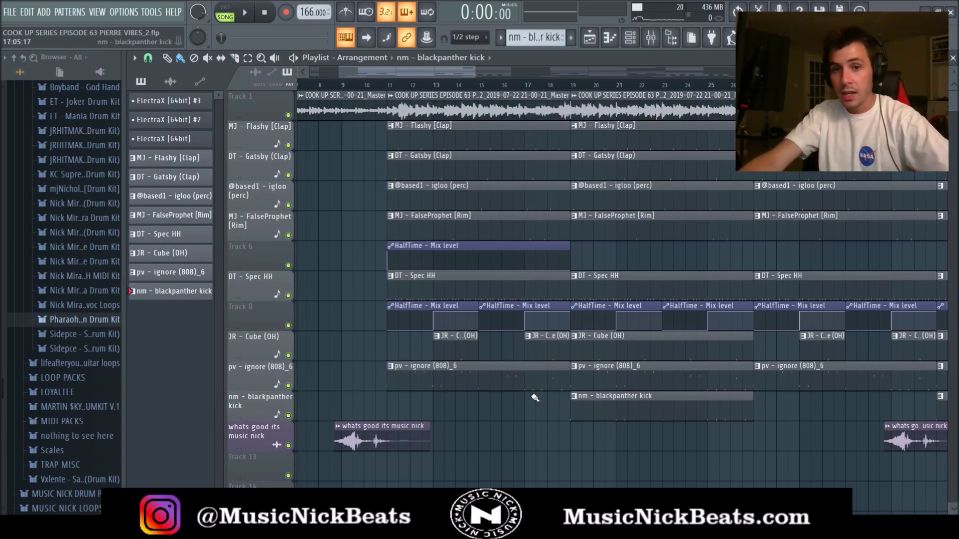
{"action": "scroll", "coordinate": [534, 397], "scroll_direction": "down", "scroll_amount": 4}
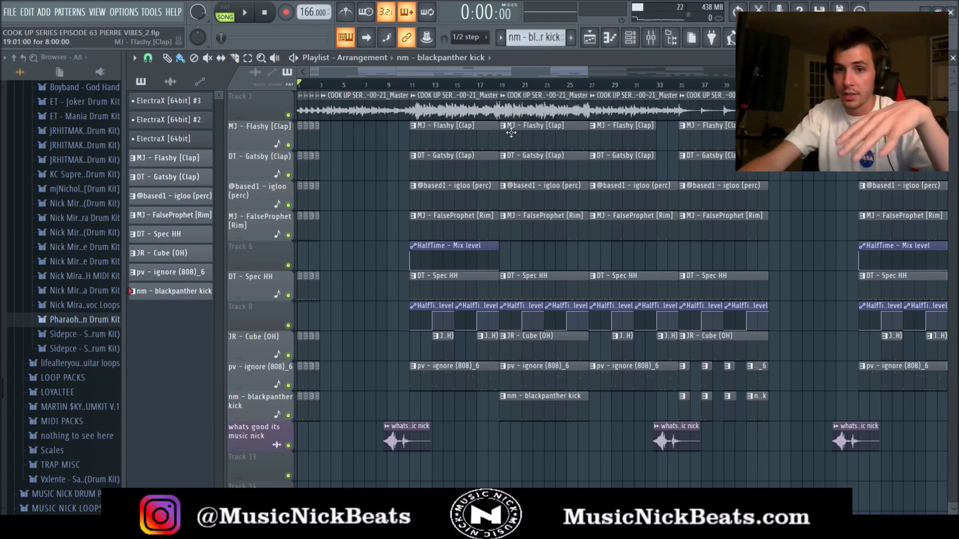
{"action": "scroll", "coordinate": [556, 220], "scroll_direction": "down", "scroll_amount": 1}
{"action": "scroll", "coordinate": [592, 256], "scroll_direction": "up", "scroll_amount": 3}
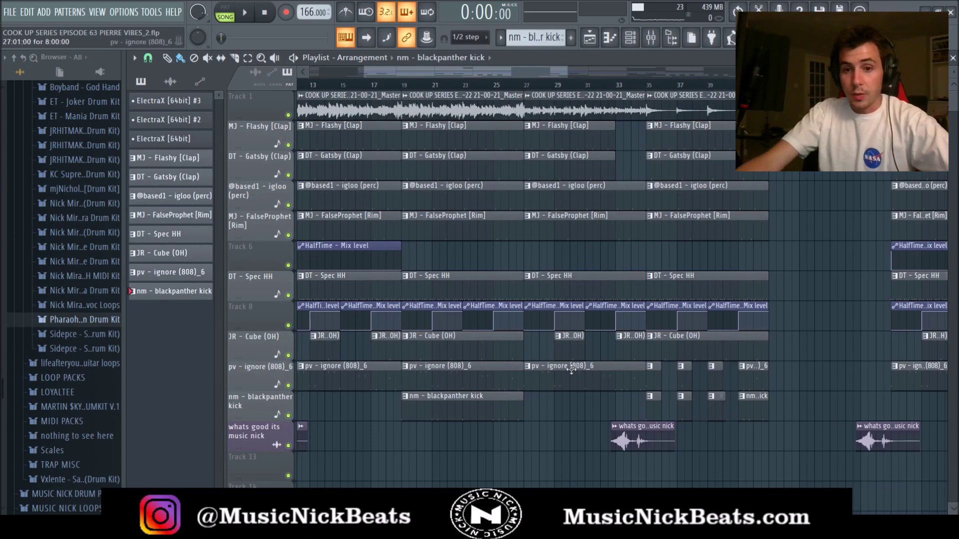
{"action": "scroll", "coordinate": [578, 379], "scroll_direction": "down", "scroll_amount": 1}
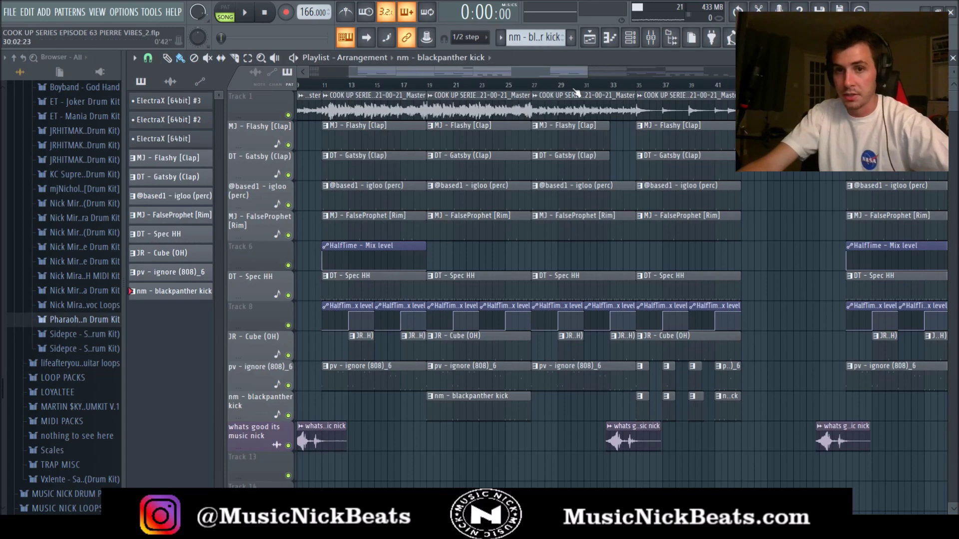
Examine the second half of the playlist arrangement, from bar 43 through the last drum section, and review the whole song layout.
{"action": "scroll", "coordinate": [679, 127], "scroll_direction": "right", "scroll_amount": 8}
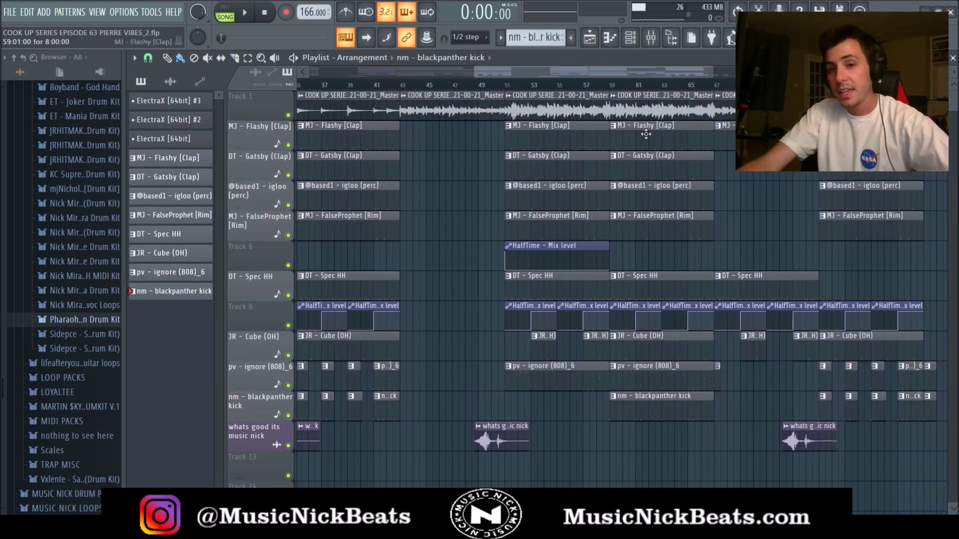
{"action": "scroll", "coordinate": [645, 71], "scroll_direction": "right", "scroll_amount": 8}
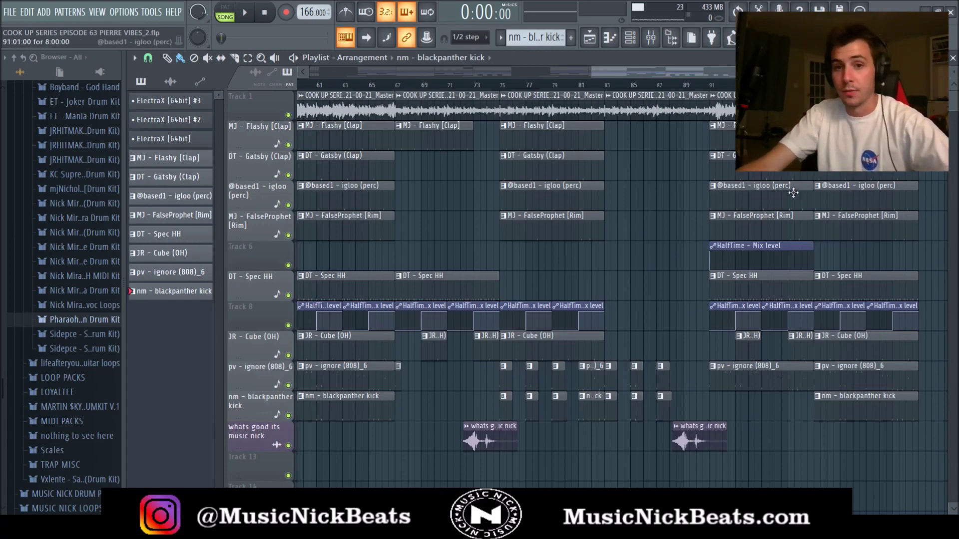
{"action": "scroll", "coordinate": [793, 191], "scroll_direction": "down", "scroll_amount": 4}
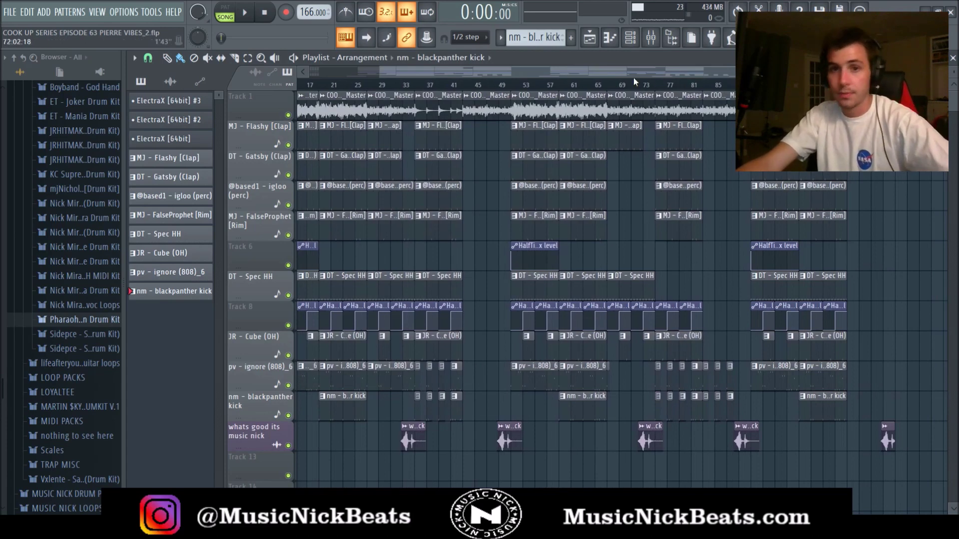
{"action": "scroll", "coordinate": [634, 81], "scroll_direction": "down", "scroll_amount": 3}
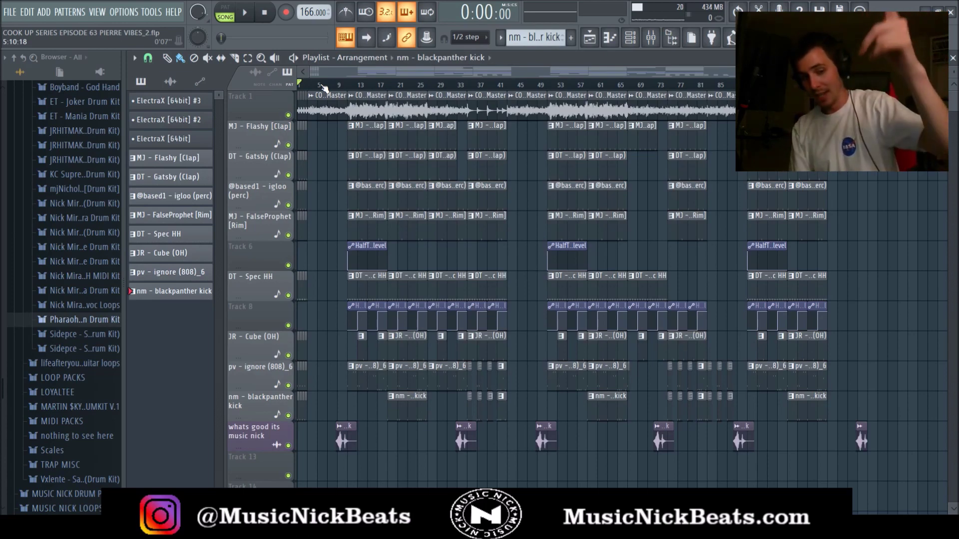
Play the full arrangement with the whats good its music nick track muted while checking the mixer levels.
{"action": "key", "text": "space"}
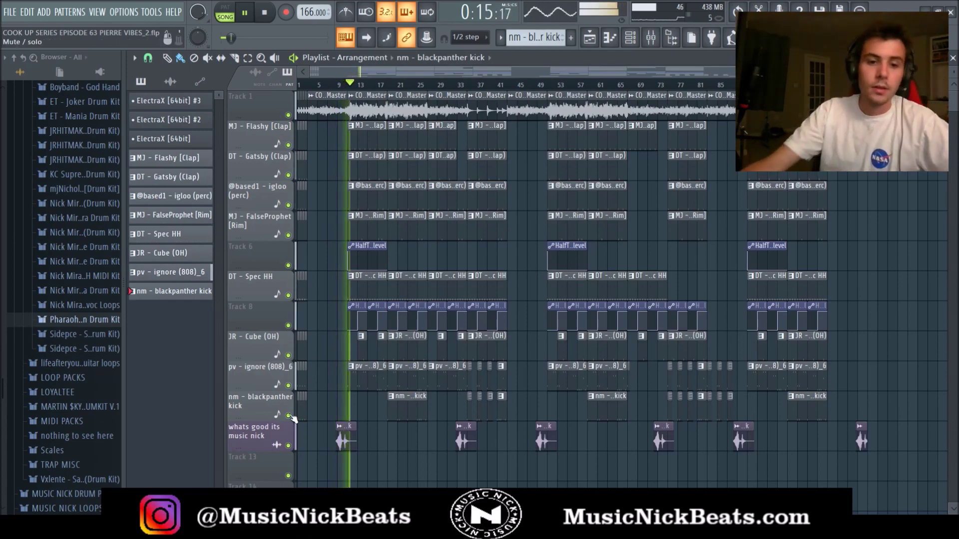
{"action": "left_click", "coordinate": [289, 446]}
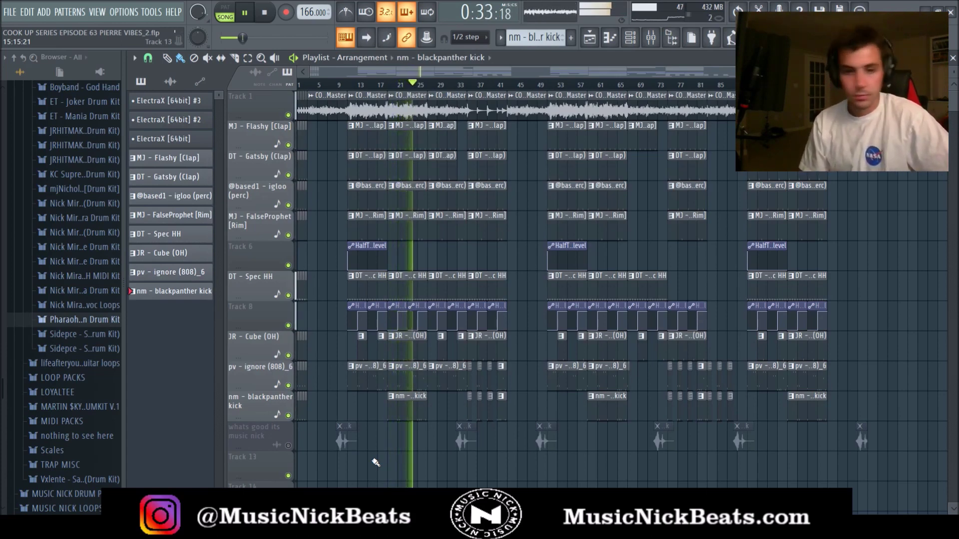
{"action": "left_click", "coordinate": [650, 38]}
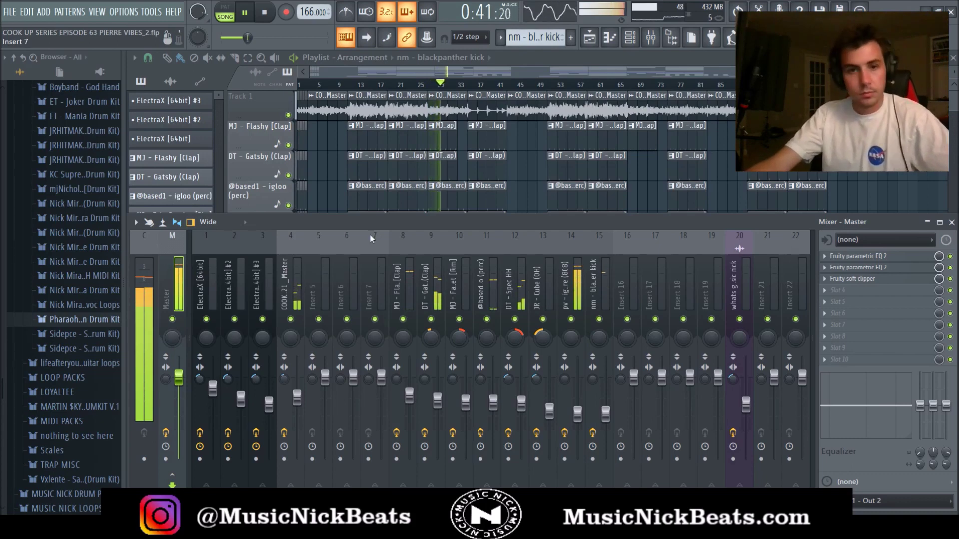
{"action": "key", "text": "F9"}
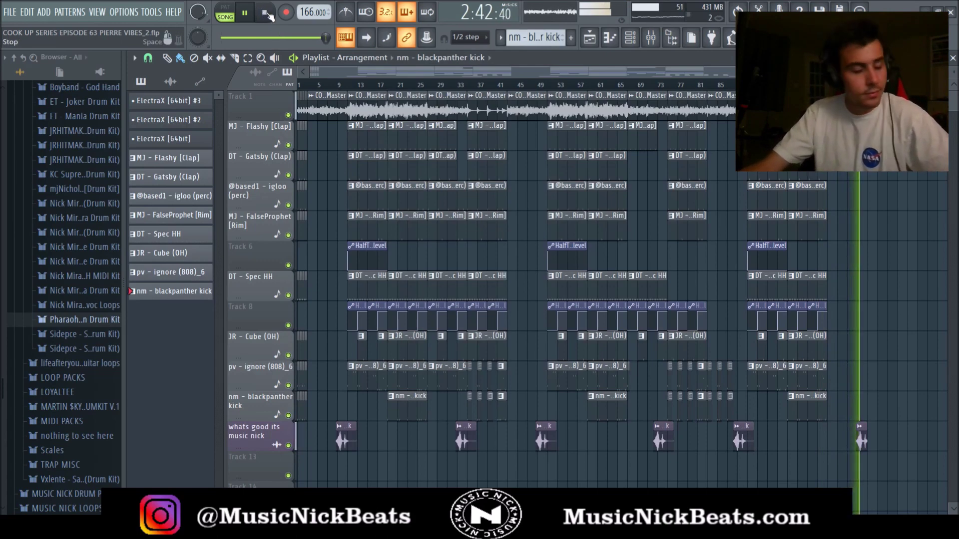
{"action": "left_click", "coordinate": [266, 13]}
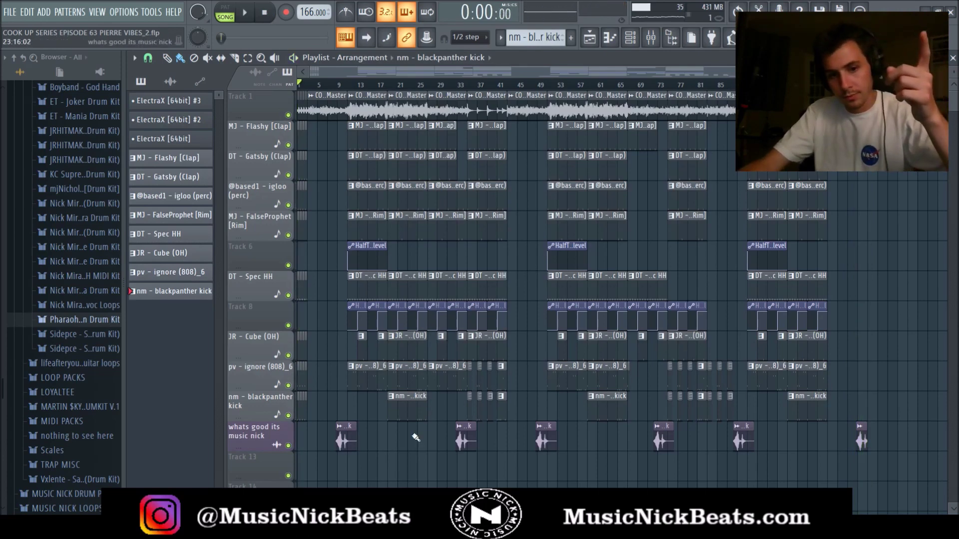